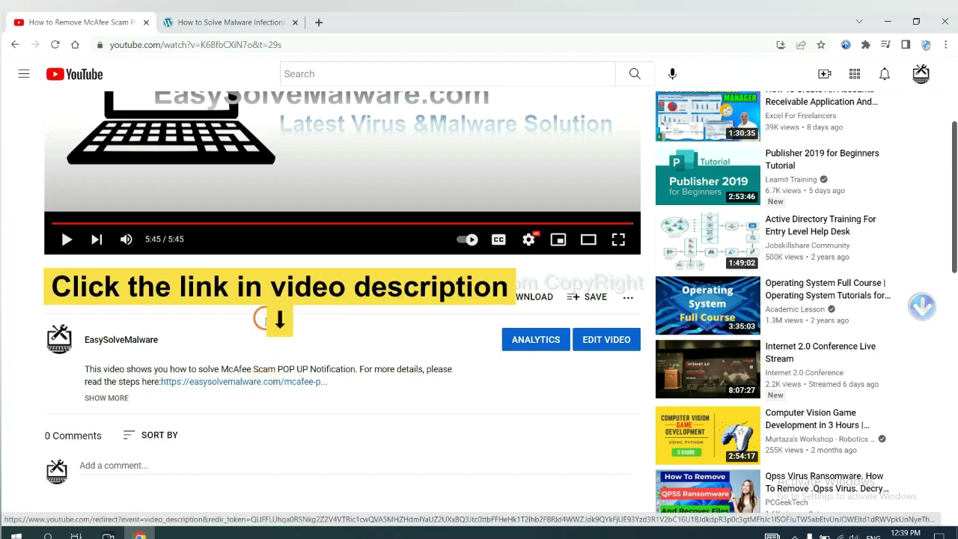
- Download SpyHunter for Windows from the easysolvemalware.com guide and run the downloaded installer
click(274, 23)
scroll(952, 265, down, 3)
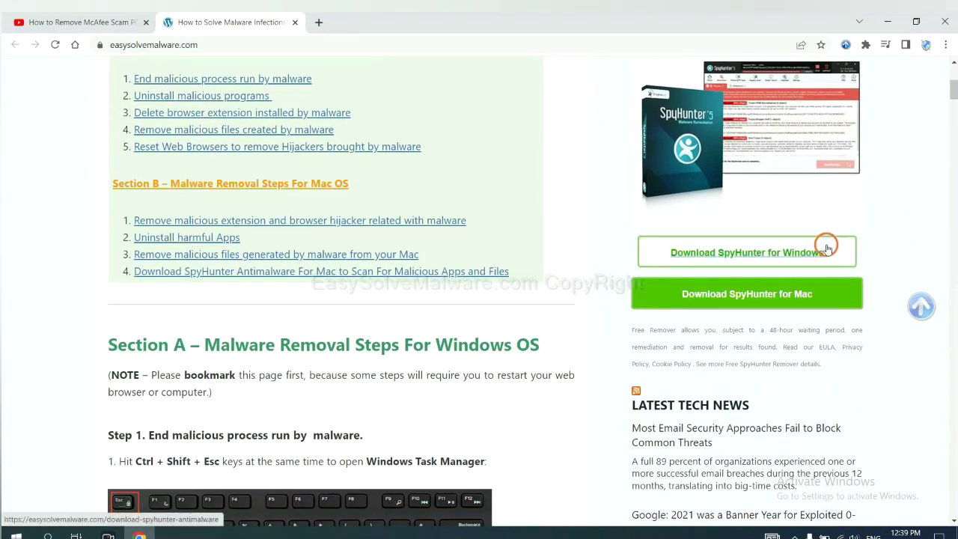
click(814, 251)
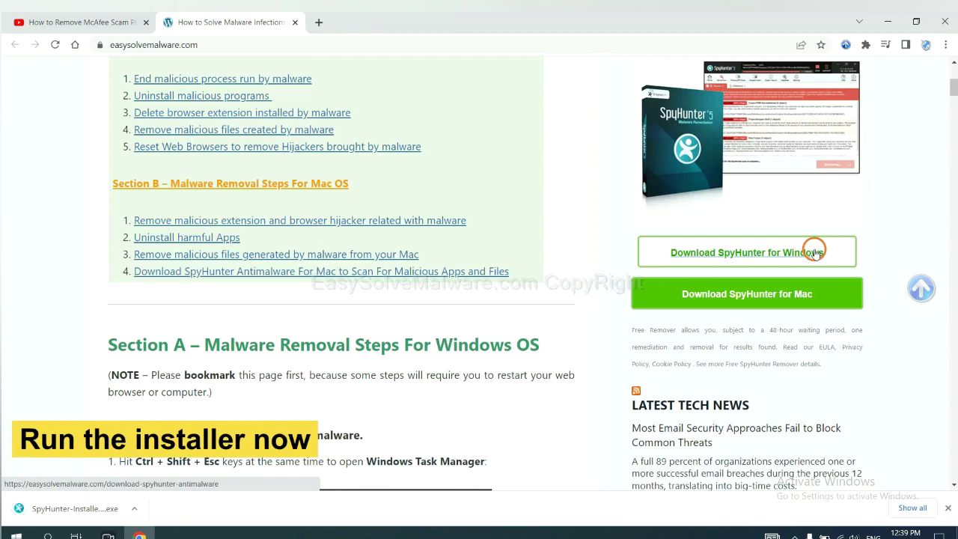
click(62, 510)
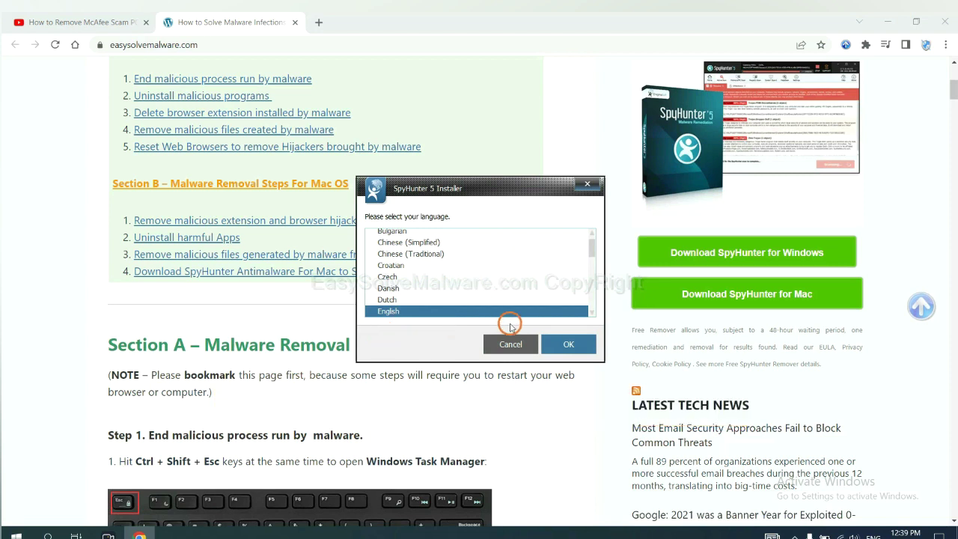
- Install SpyHunter 5 in English, accepting the EULA and Privacy Policy, and finish setup
click(555, 345)
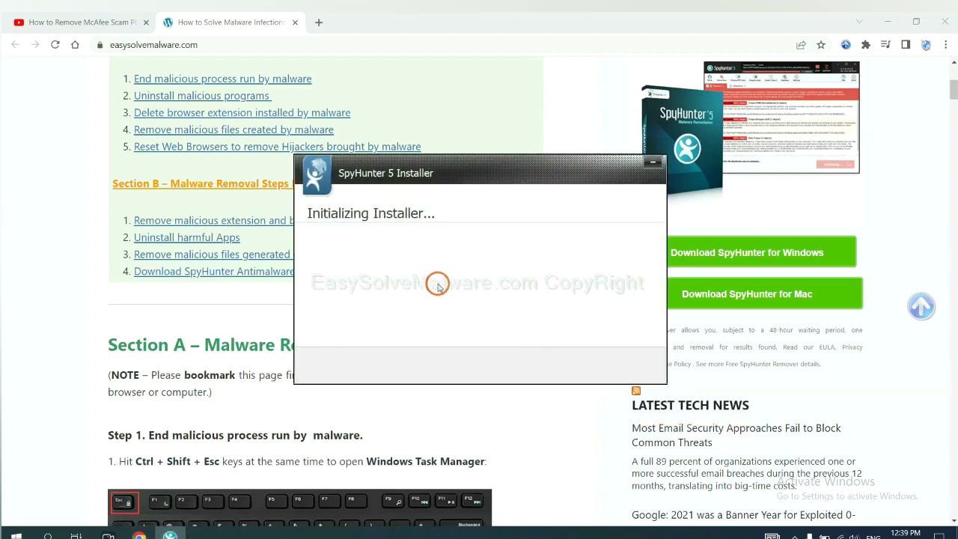
click(413, 283)
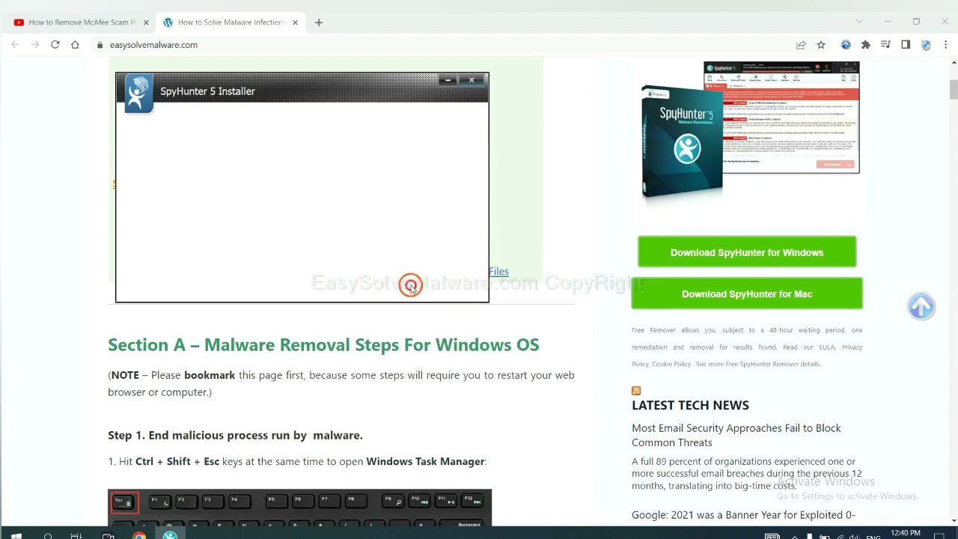
click(310, 252)
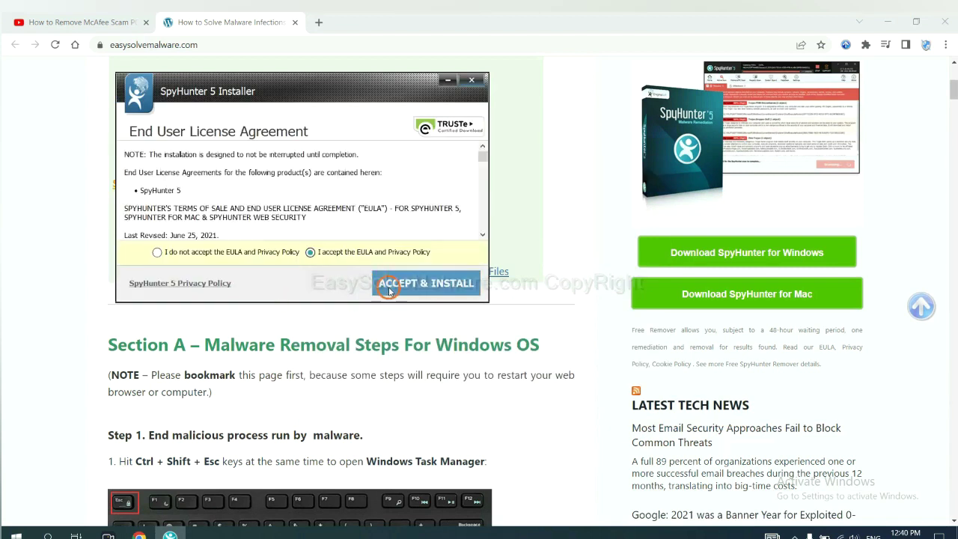
click(389, 289)
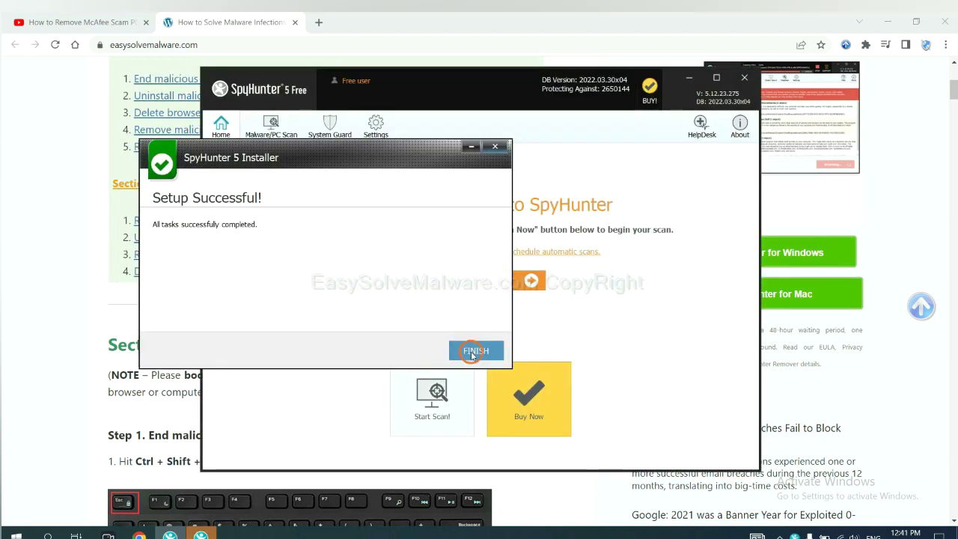
click(471, 349)
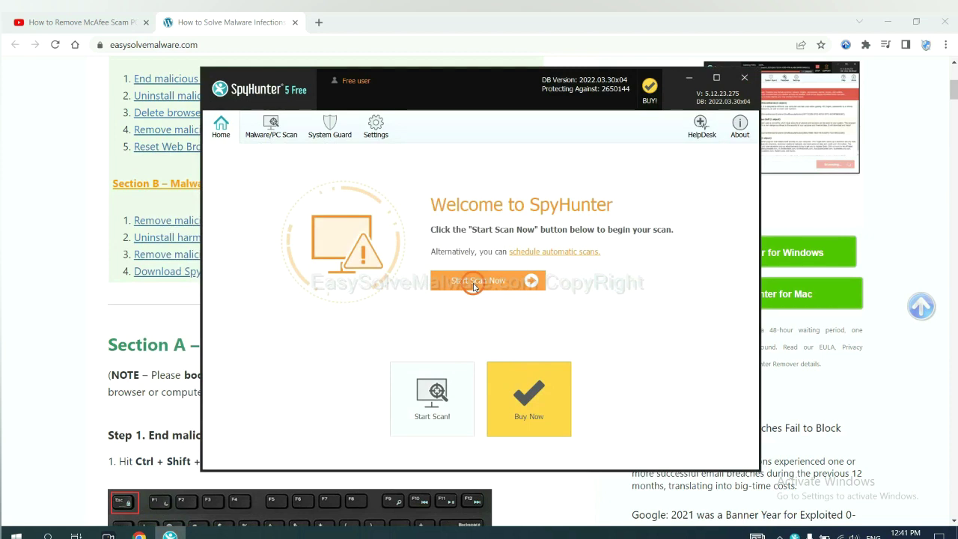
- Run a SpyHunter scan and continue past the detected unknown object remove360.bat
click(473, 287)
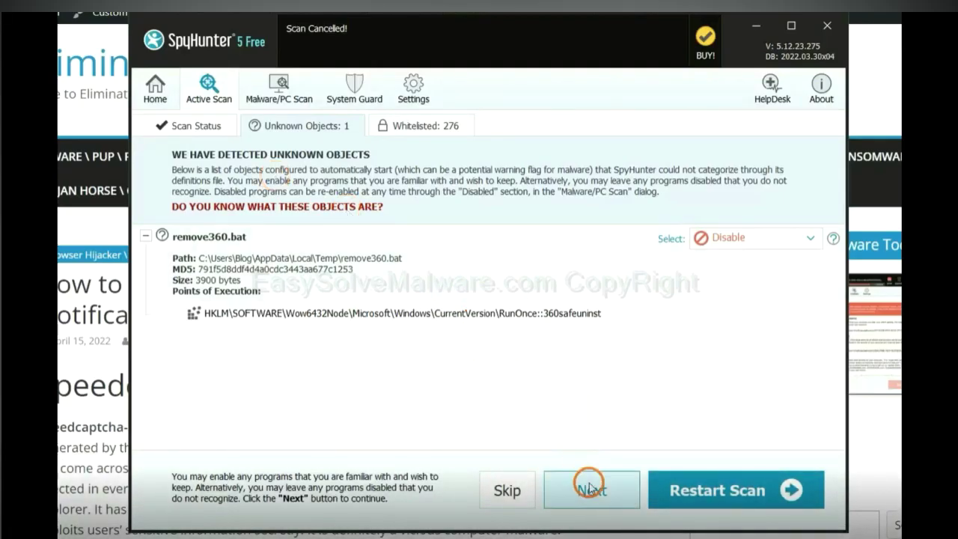
click(590, 491)
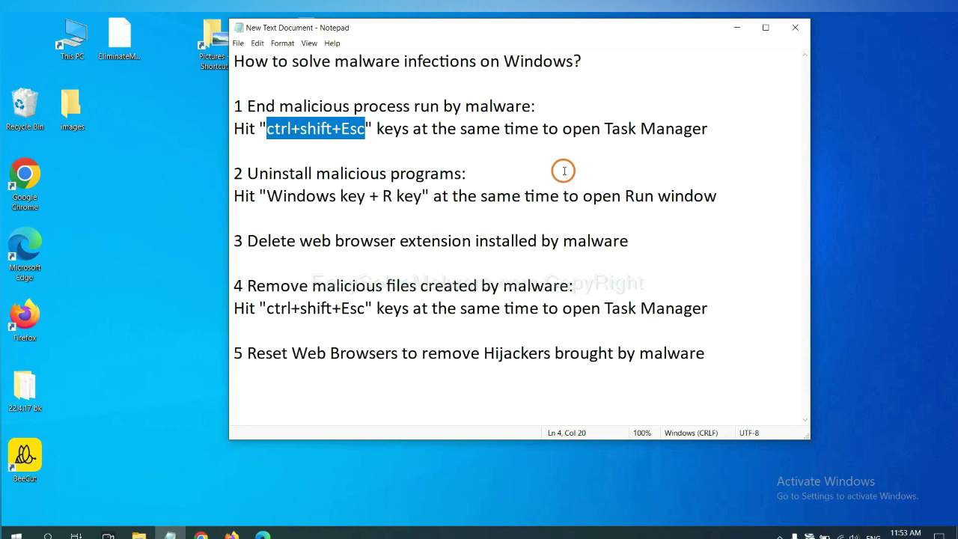
- Highlight the Ctrl+Shift+Esc shortcut in the notes and launch Task Manager with it
click(341, 128)
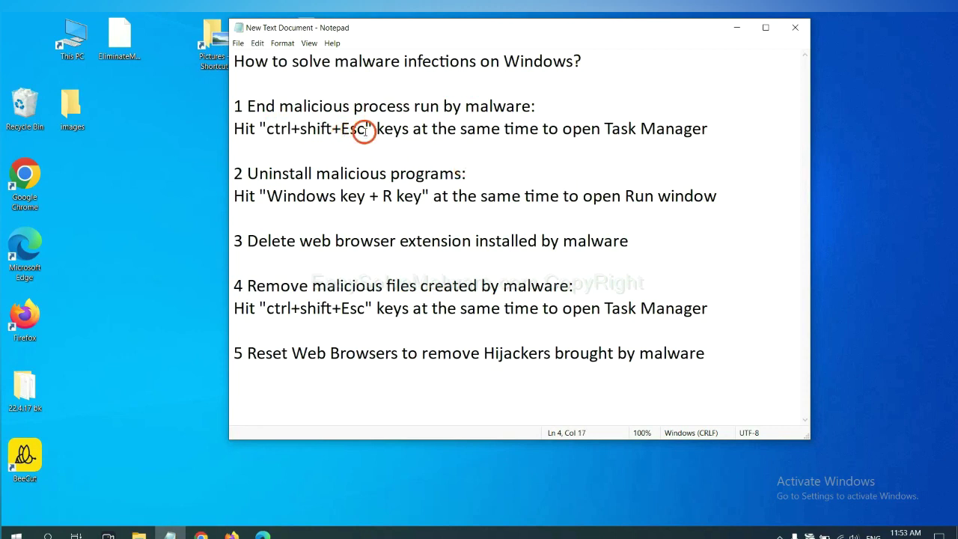
drag(366, 131, 268, 131)
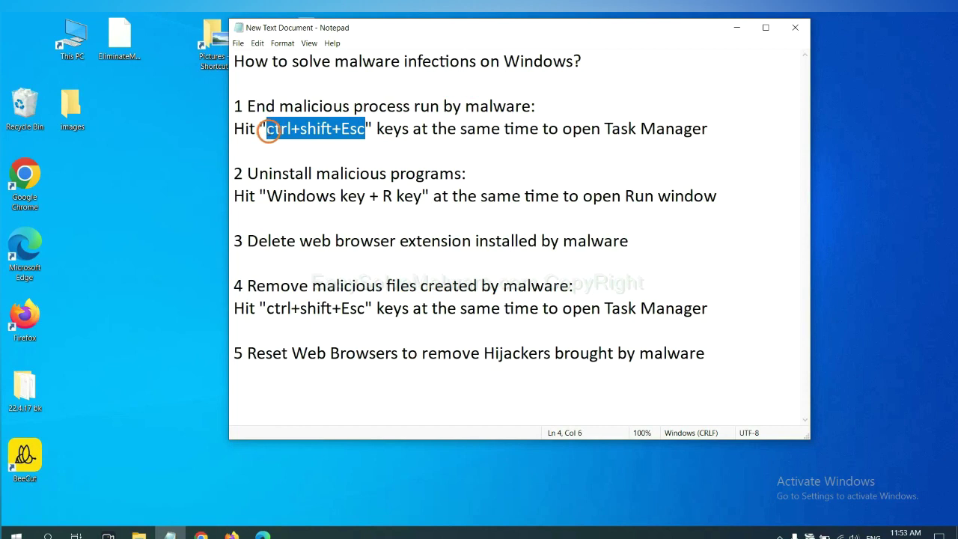
key(ctrl+shift+Escape)
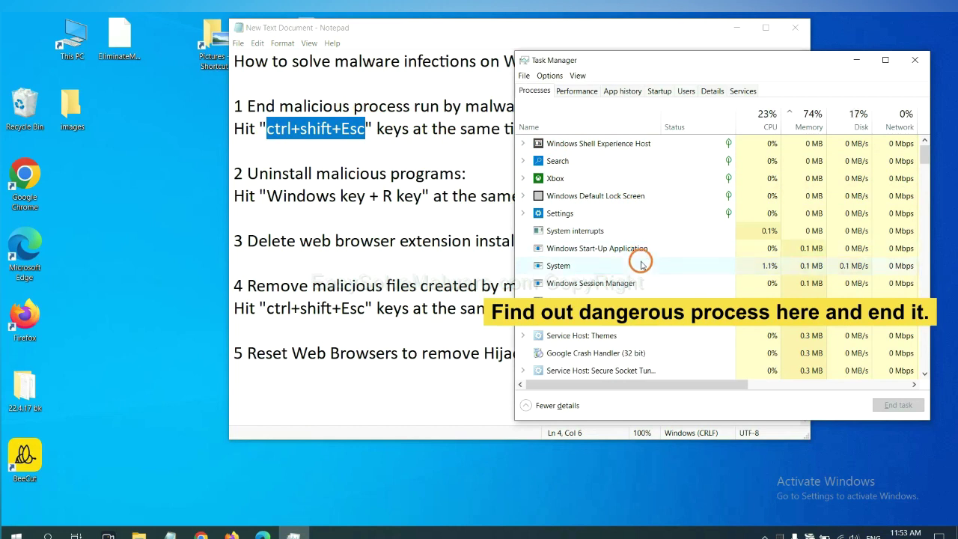
- End the process below Windows Session Manager, then close Task Manager
click(642, 265)
click(638, 300)
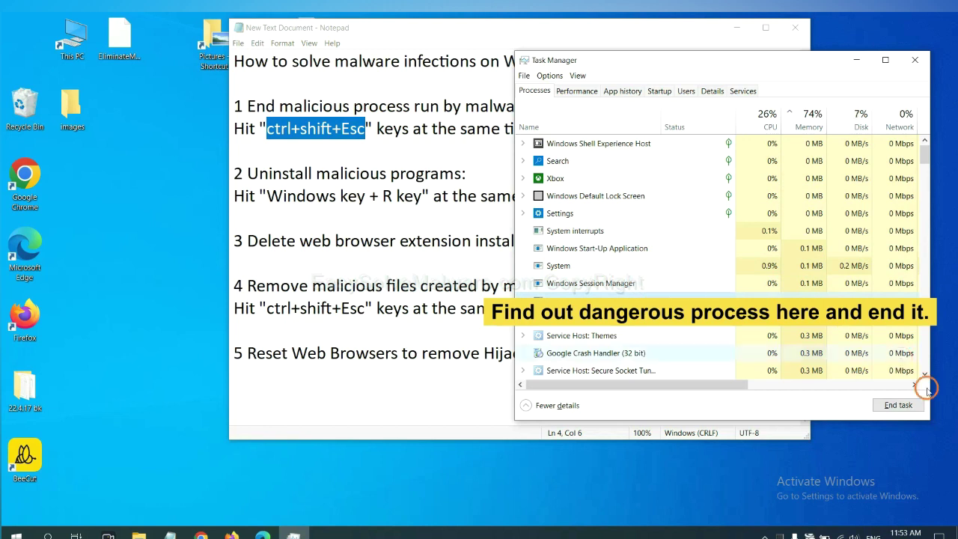
click(902, 404)
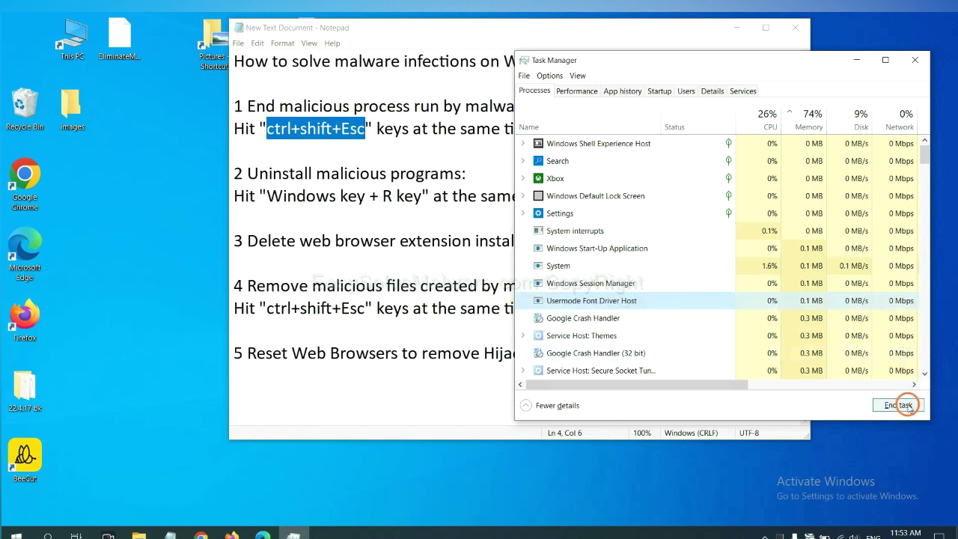
click(913, 61)
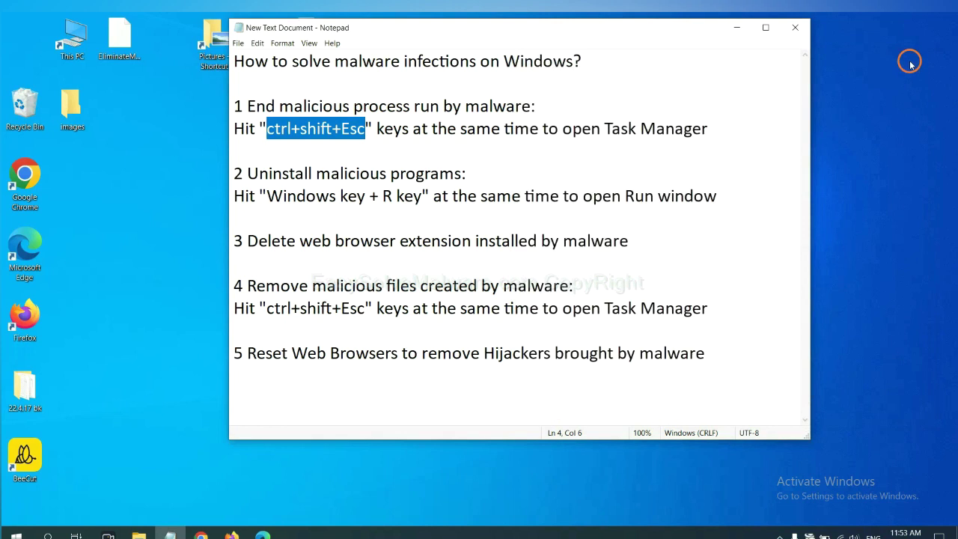
click(440, 193)
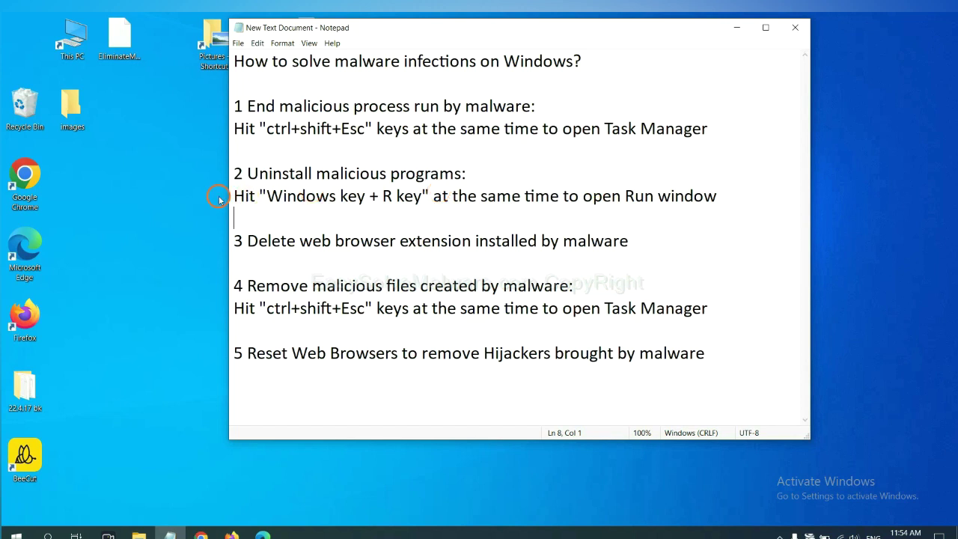
- Run the 'control panel' command from the Win+R Run dialog, following the notes
click(269, 197)
drag(270, 198, 418, 206)
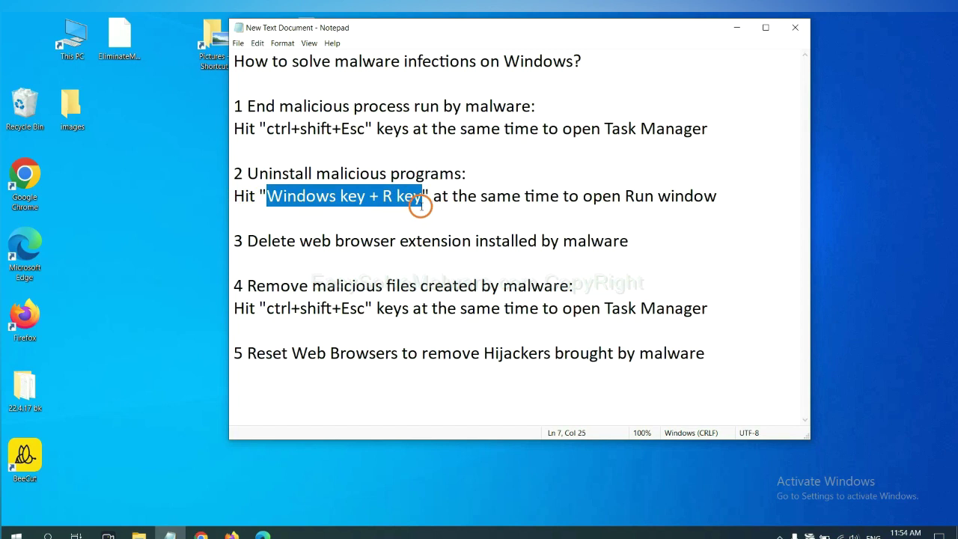
key(super+r)
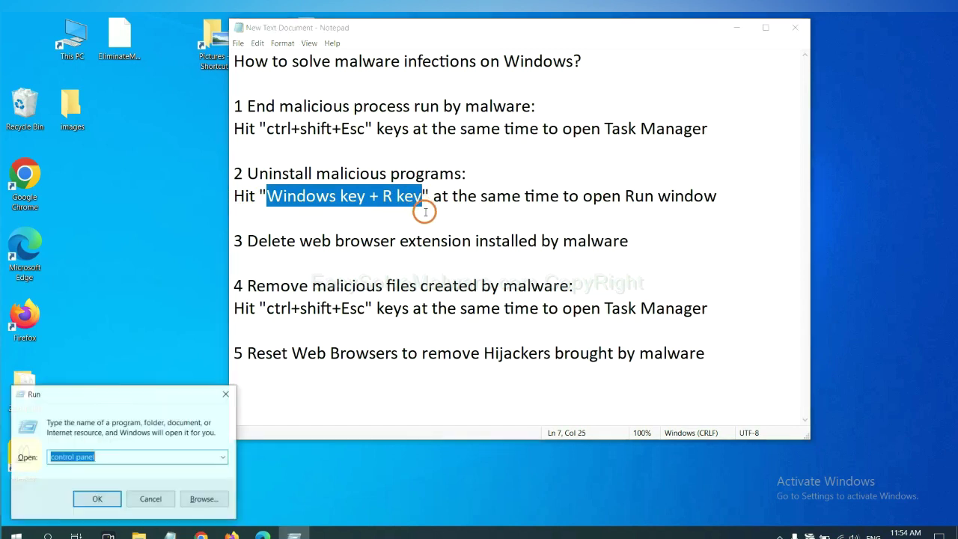
drag(108, 402, 735, 178)
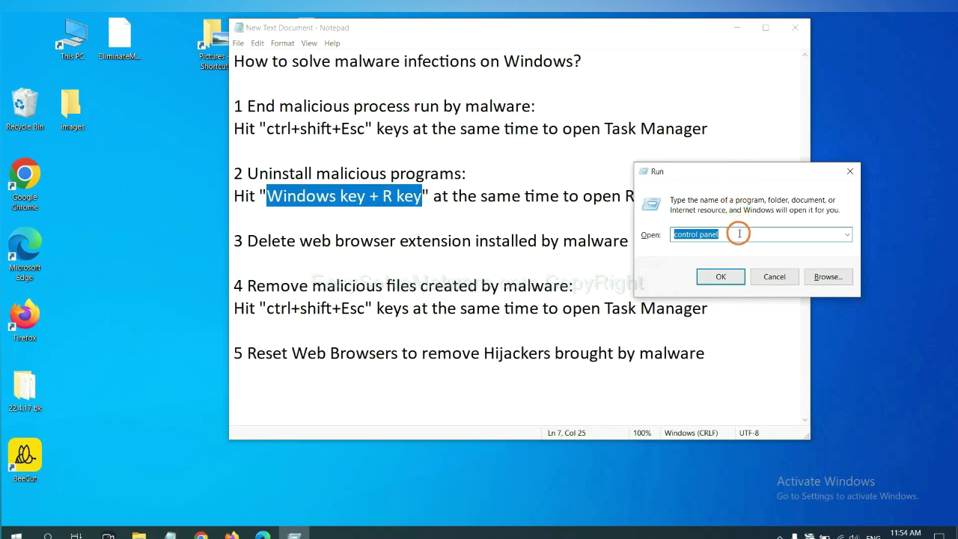
click(737, 235)
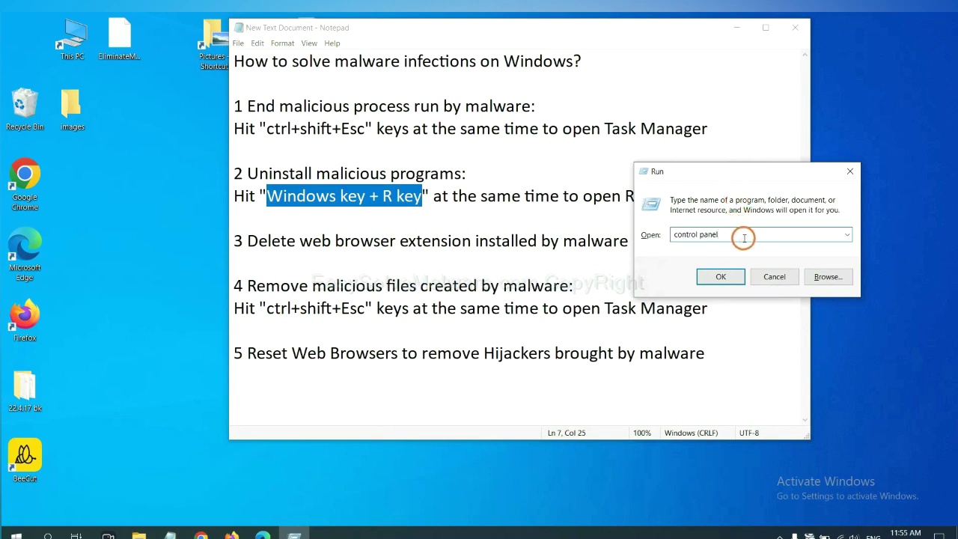
drag(736, 235, 648, 235)
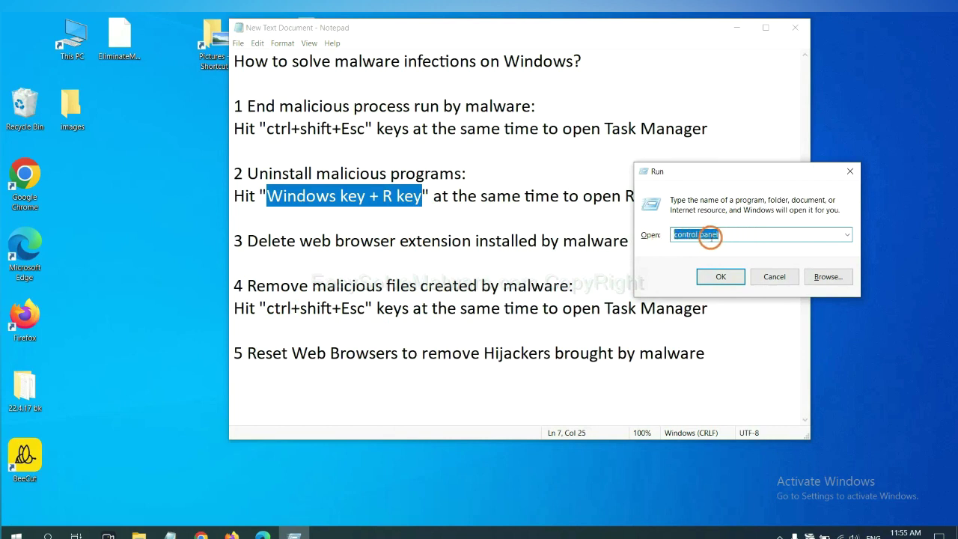
click(719, 278)
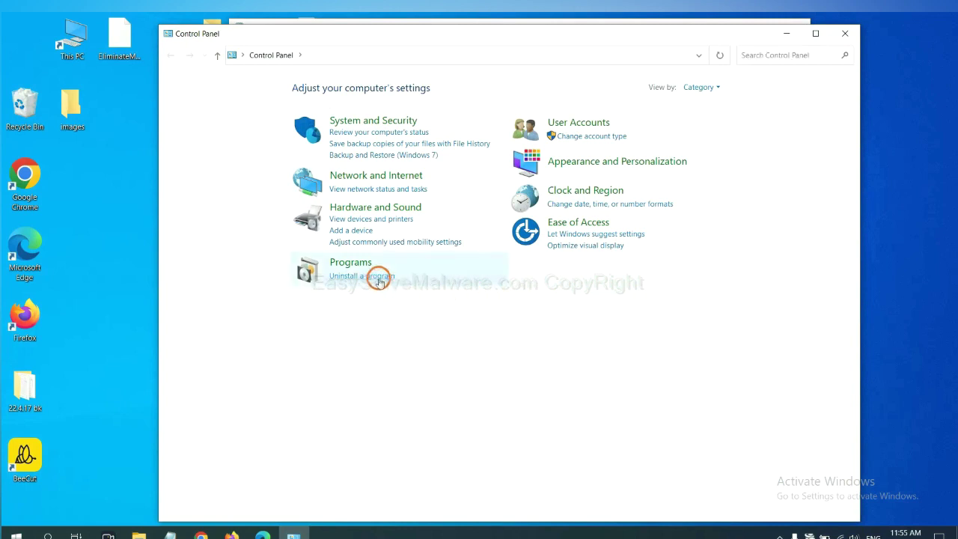
- Check Programs and Features, selecting Xiph.Org Open Codecs, then close the window
click(379, 277)
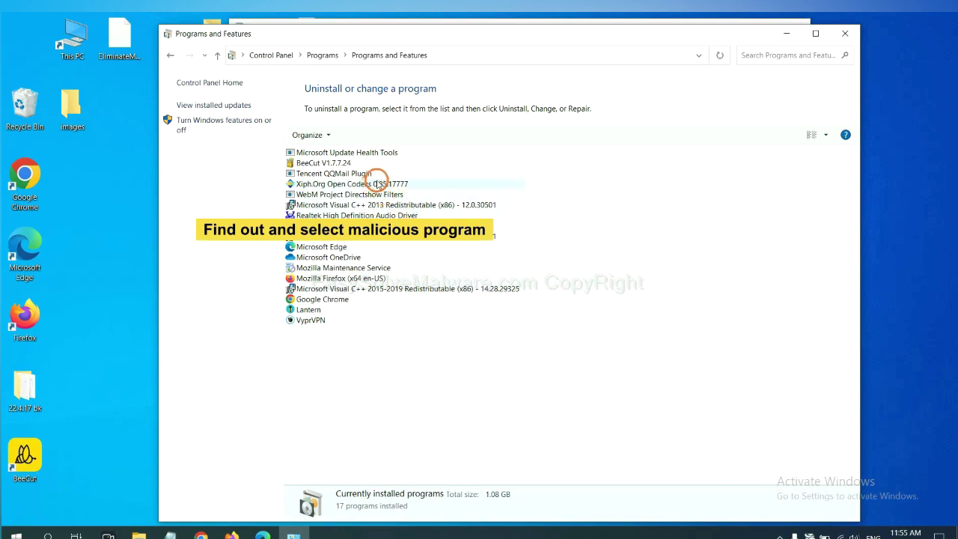
click(377, 183)
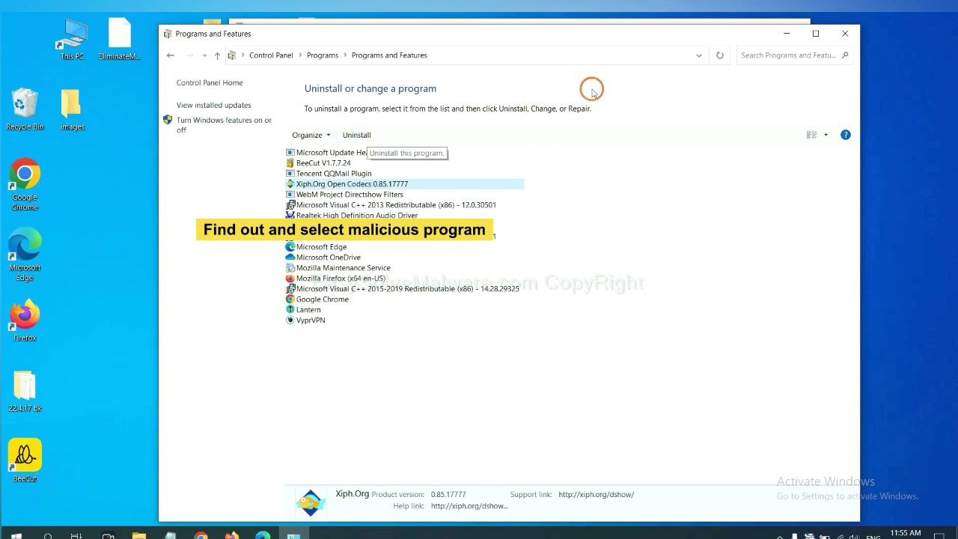
click(849, 35)
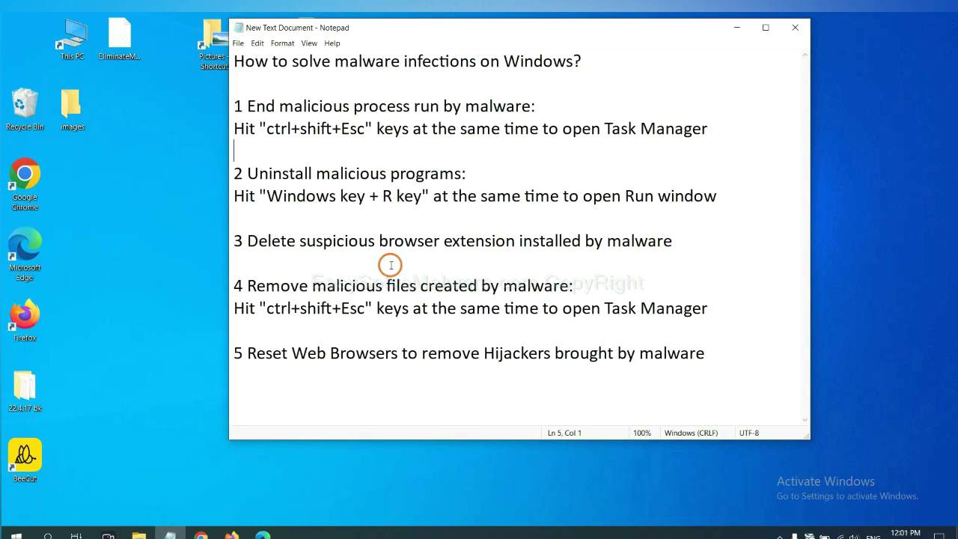
- Open Chrome's Extensions page via More tools to see the Scroll To Top extension
click(200, 535)
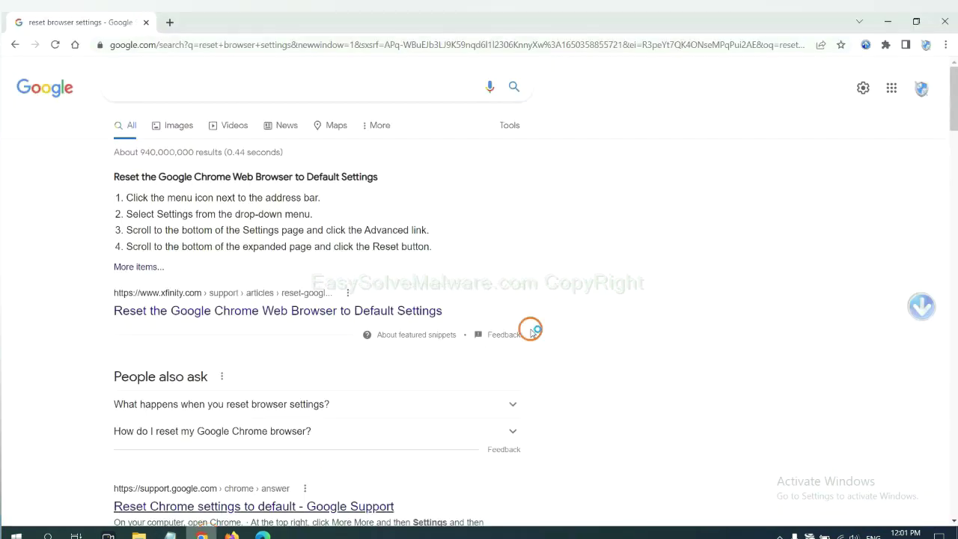
click(945, 44)
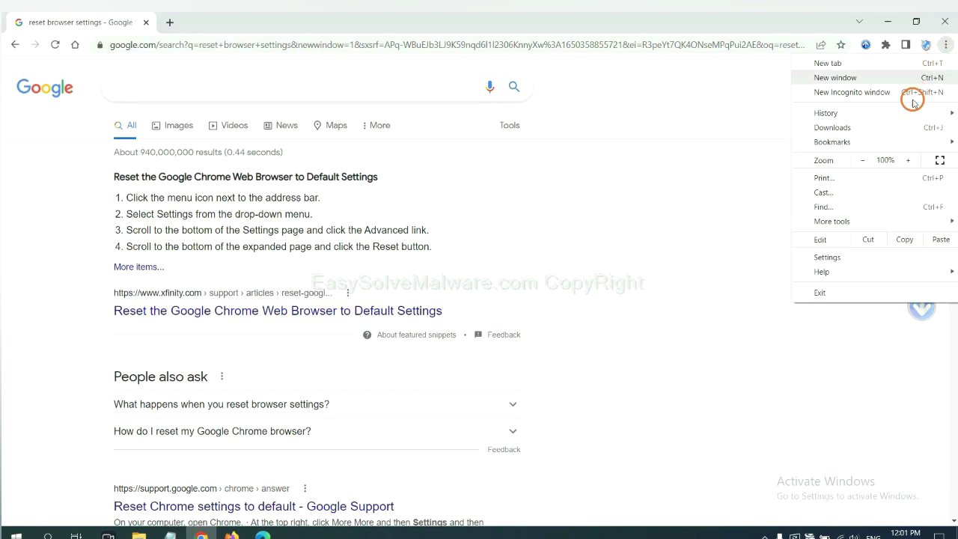
mouse_move(861, 221)
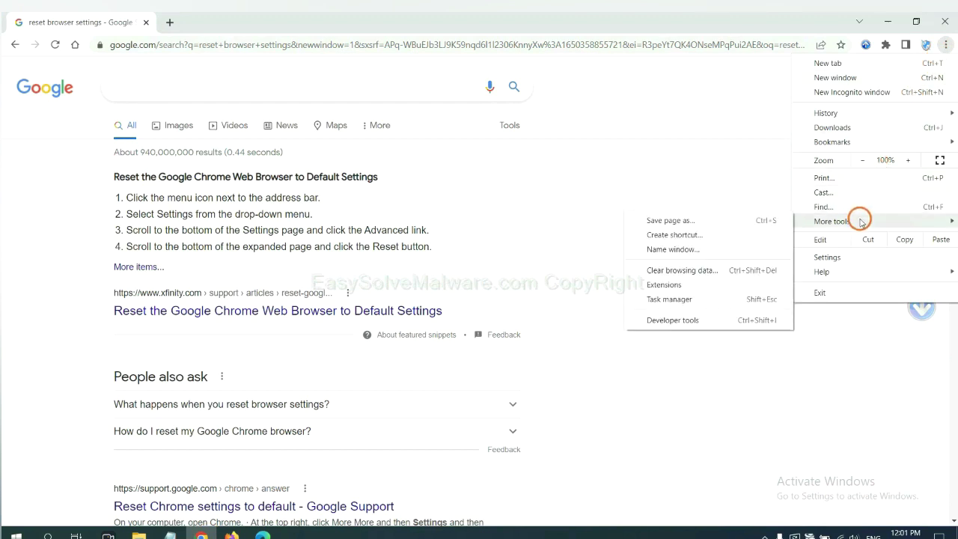
click(708, 285)
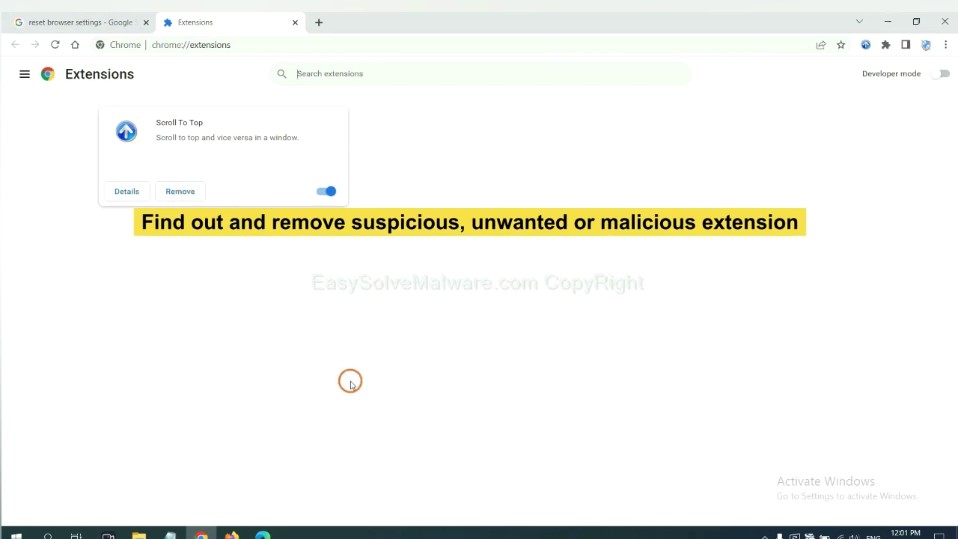
- Open Firefox's Add-ons Manager and show GIPHY for Firefox's options, then switch to Edge
click(231, 535)
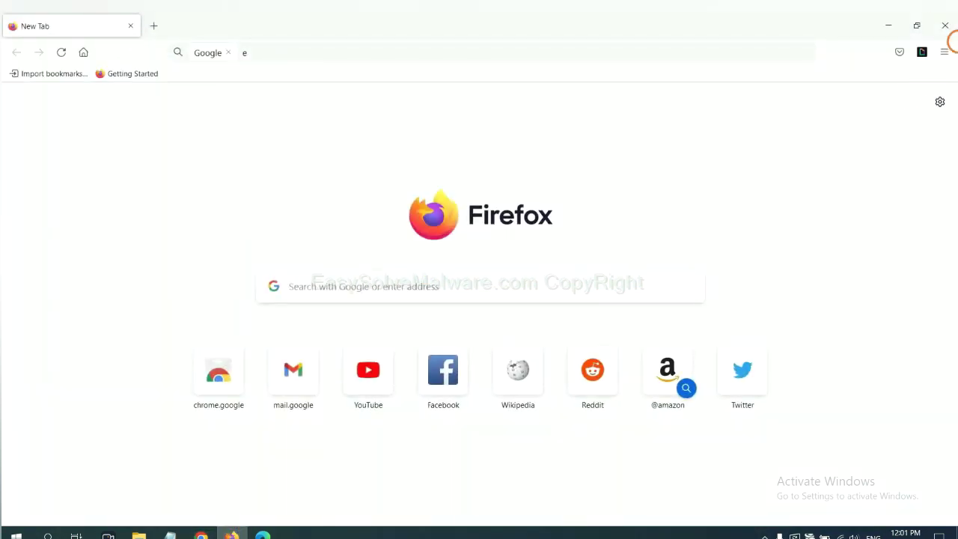
click(945, 52)
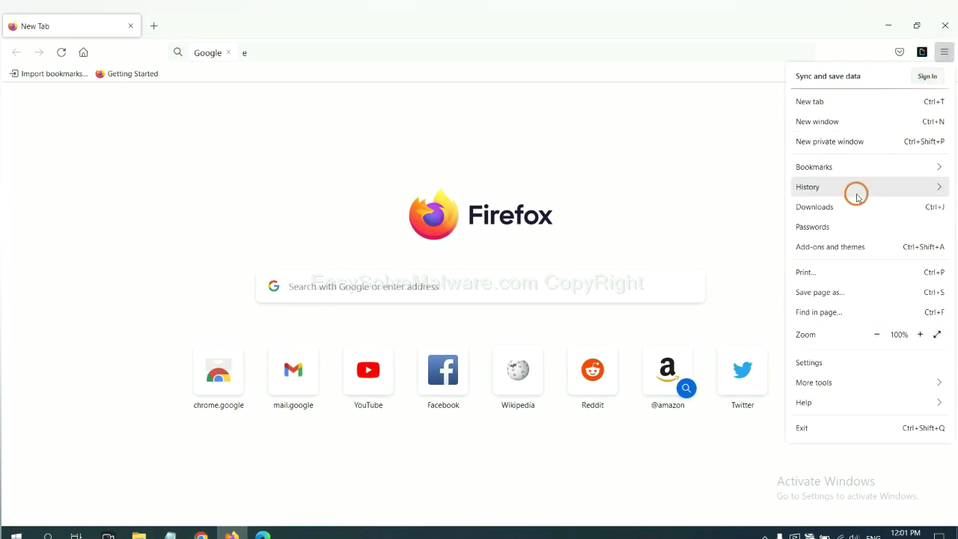
click(839, 253)
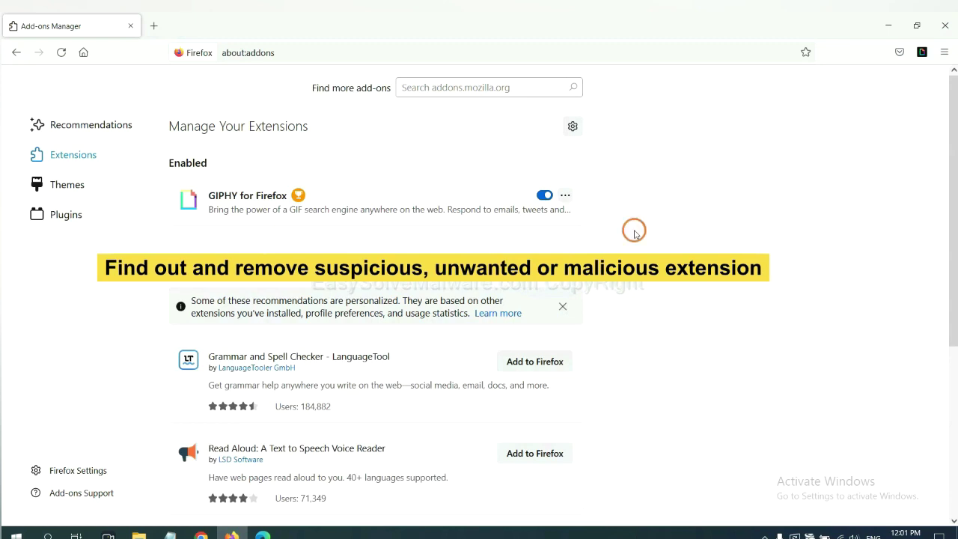
click(566, 197)
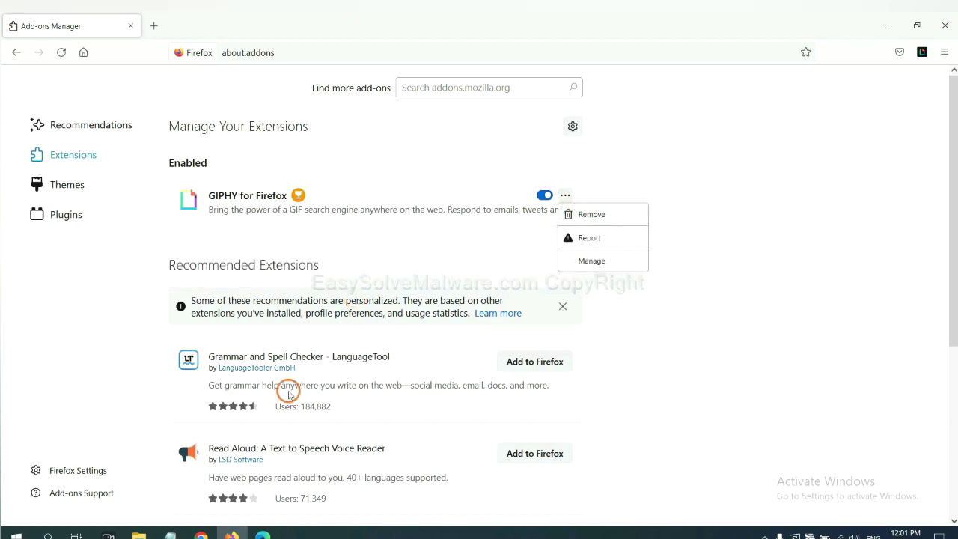
click(261, 535)
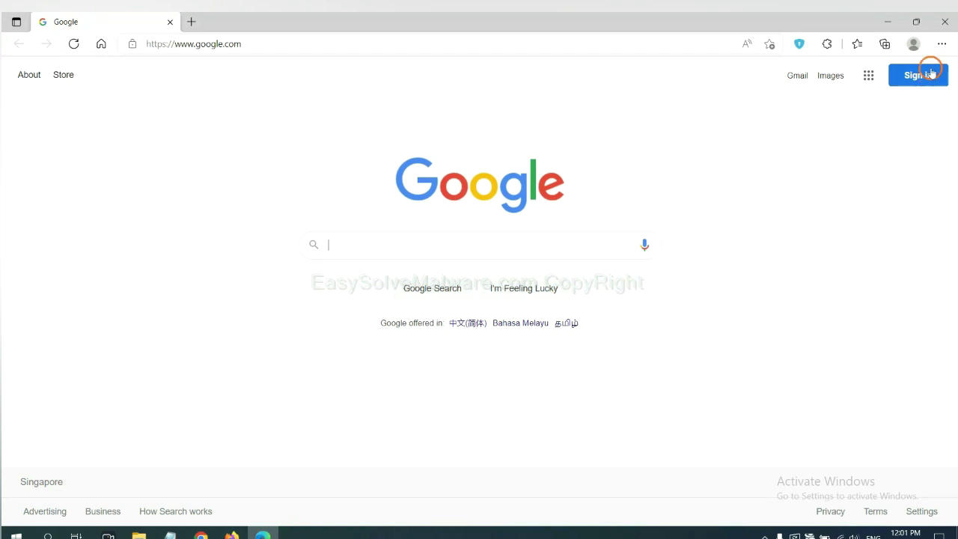
- Remove the ArcVpn Free Fast VPN Proxy extension from Edge's extension management page
click(941, 45)
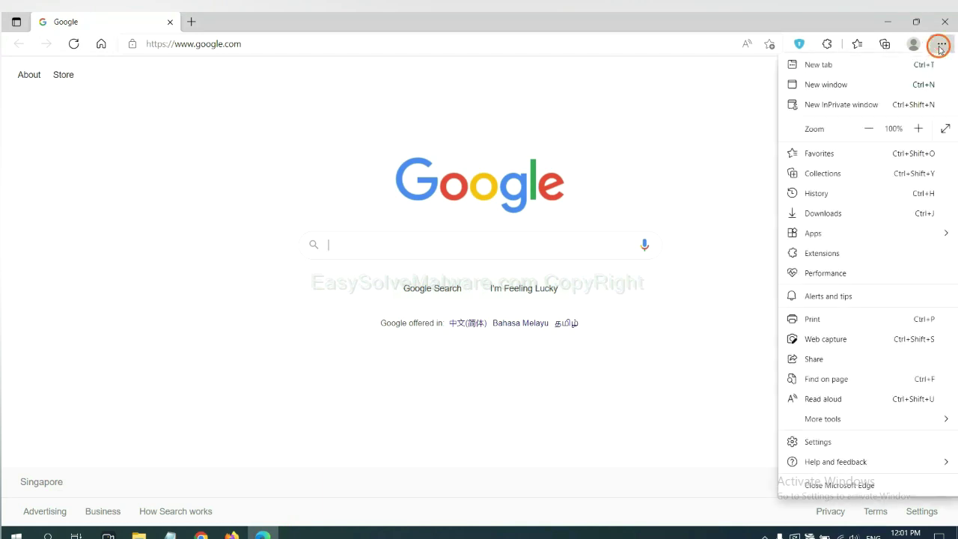
right_click(826, 254)
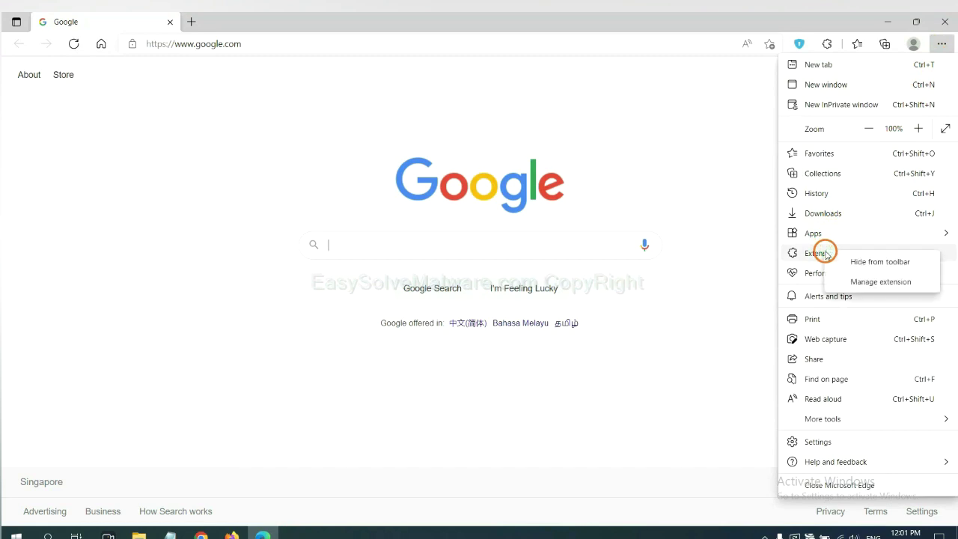
click(861, 282)
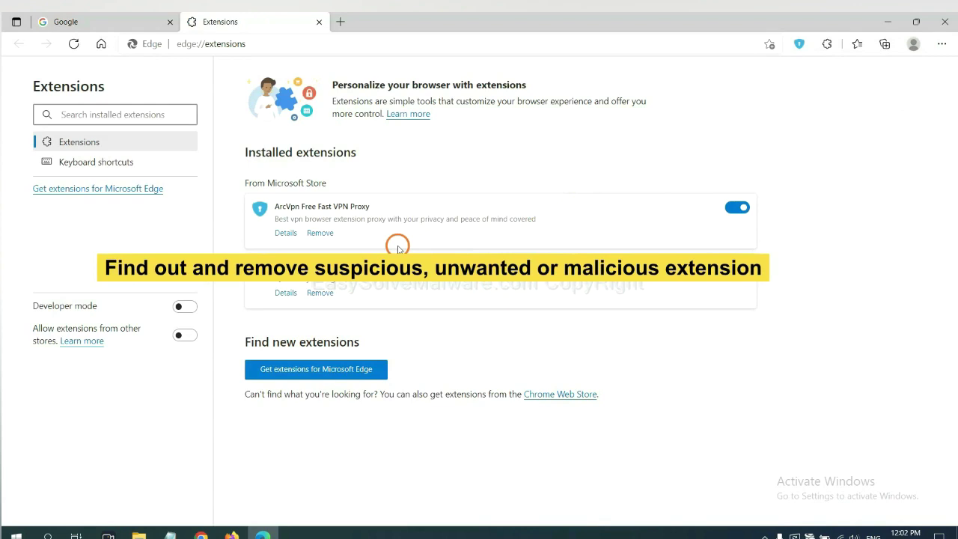
click(329, 235)
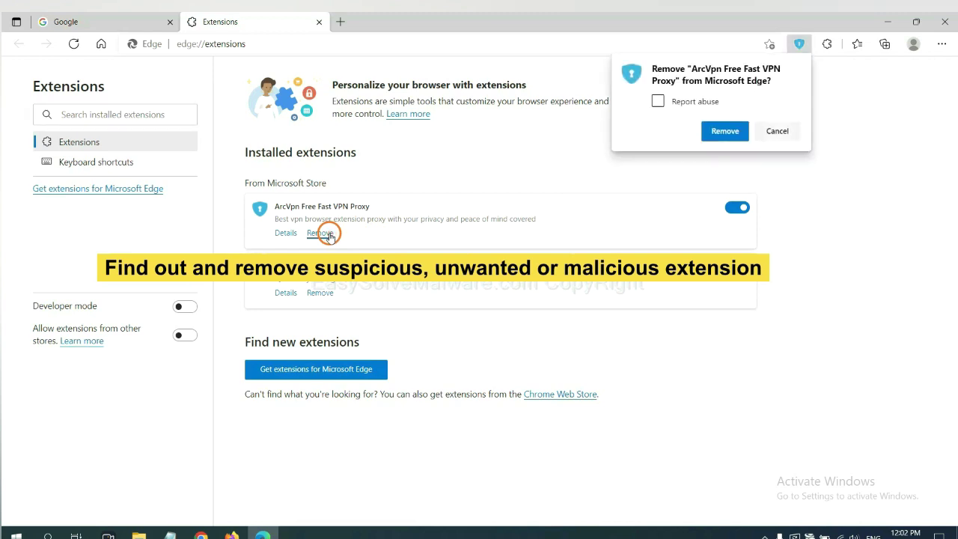
click(721, 134)
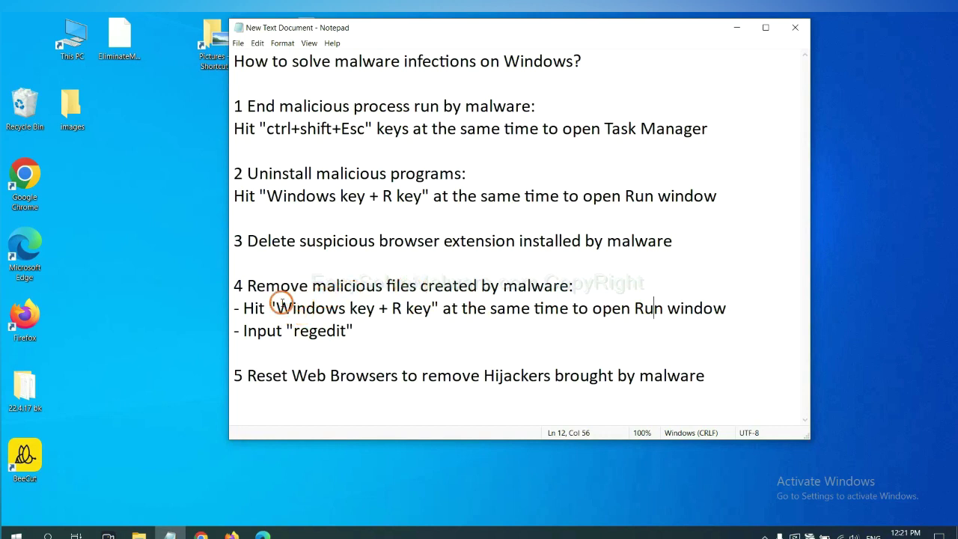
- Run 'regedit' from the Win+R Run dialog and open Registry Editor's Edit menu
drag(247, 308, 545, 322)
click(558, 313)
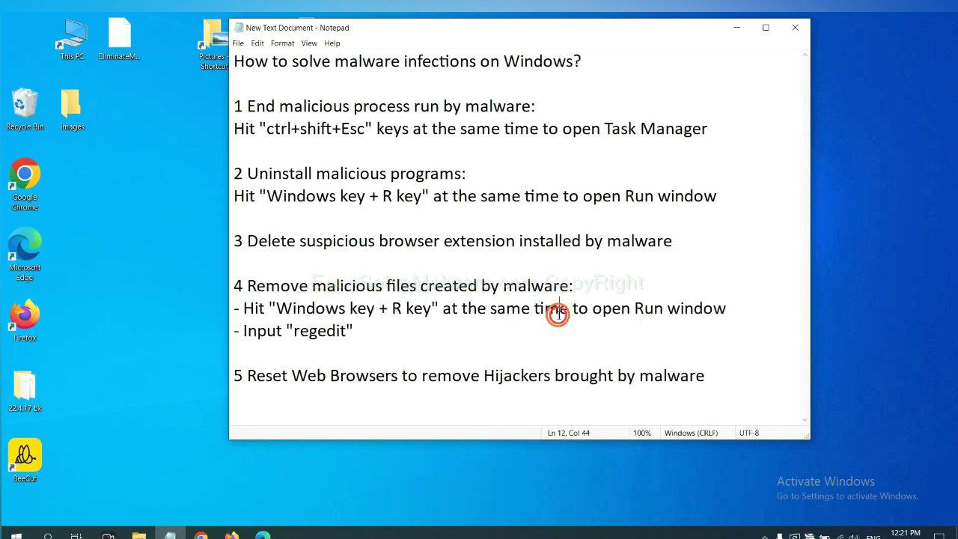
key(super+r)
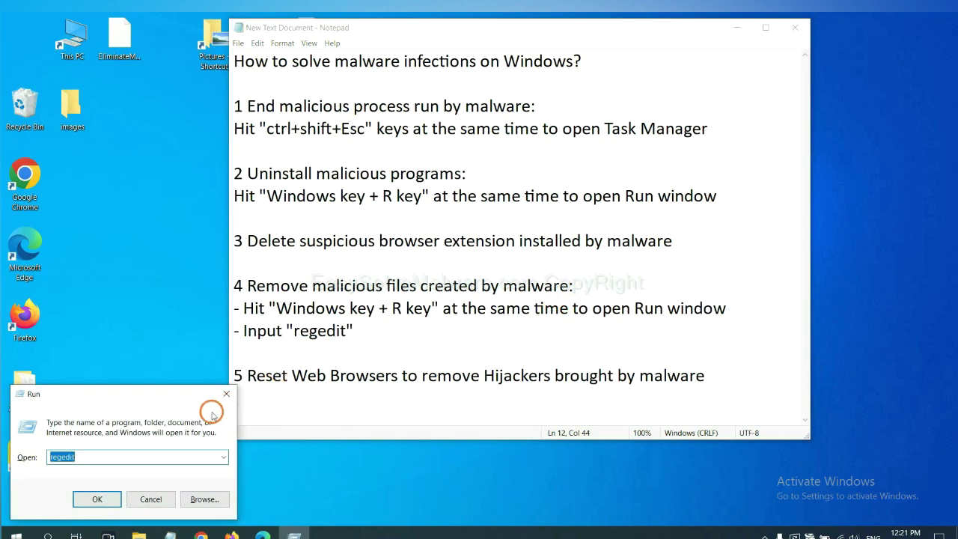
drag(175, 390, 762, 206)
click(677, 274)
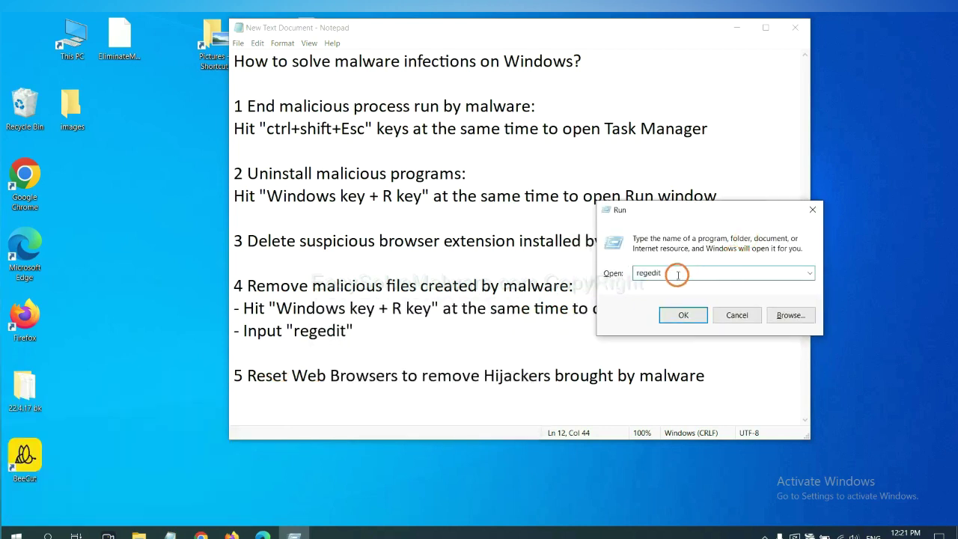
click(681, 313)
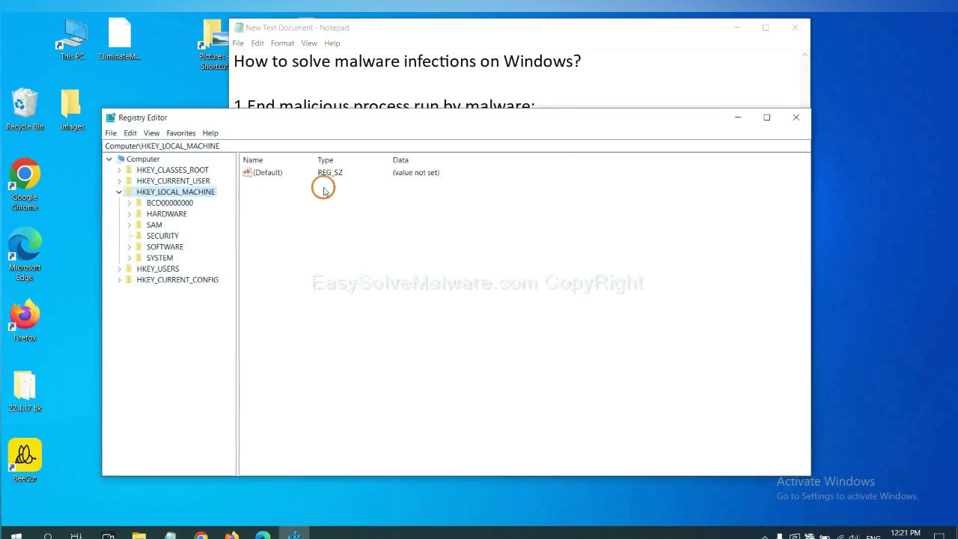
click(134, 134)
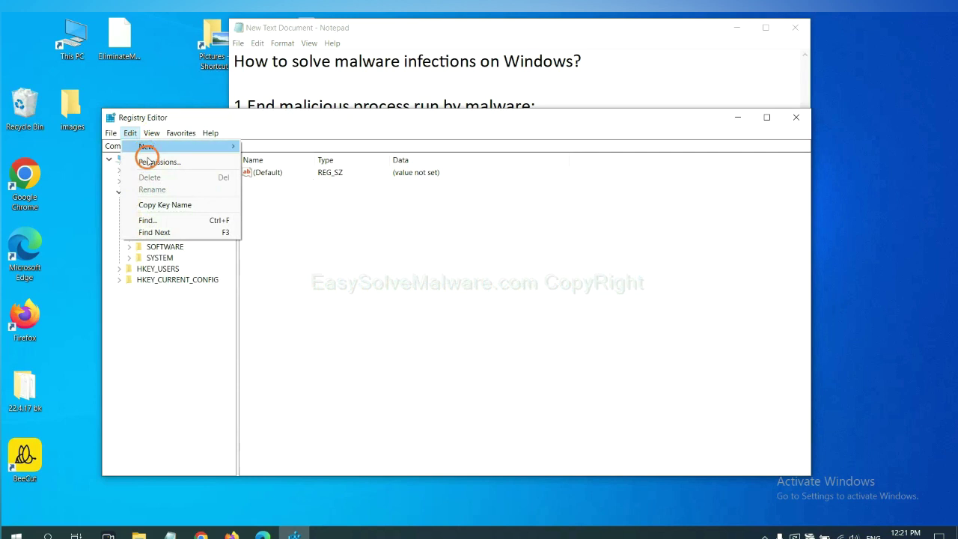
- Search the registry for 'beecut' to find the BeeCut.exe value under FEATURE_BROWSER_EMULATION
click(170, 222)
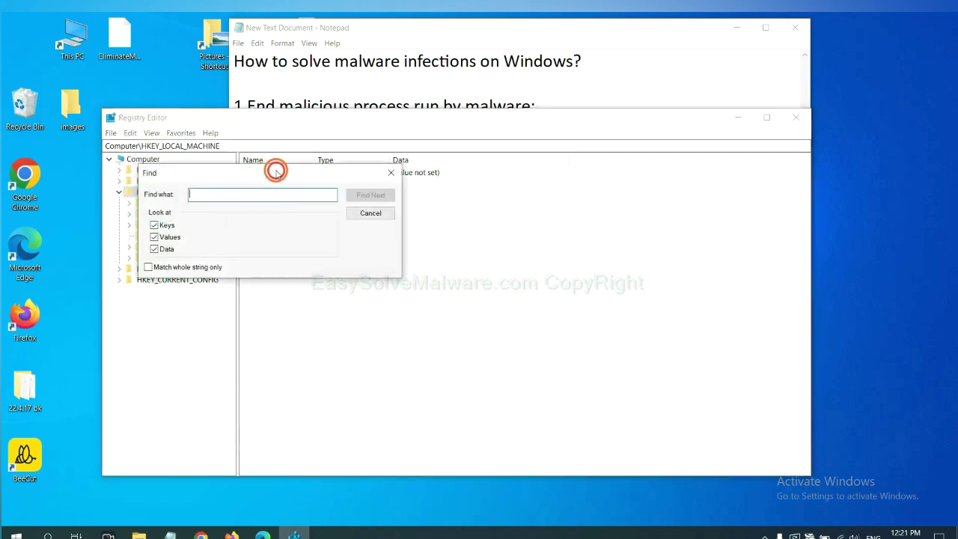
drag(276, 172, 369, 194)
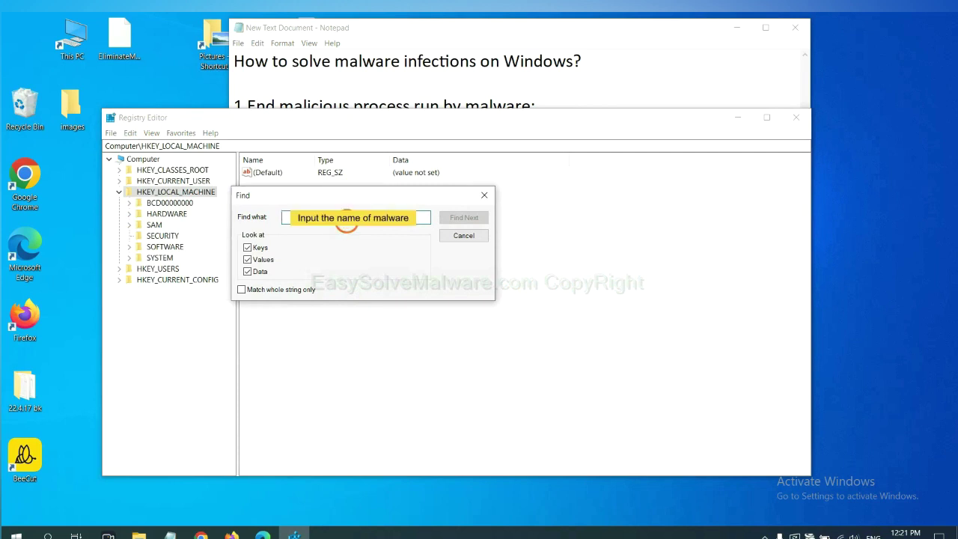
text(beecut)
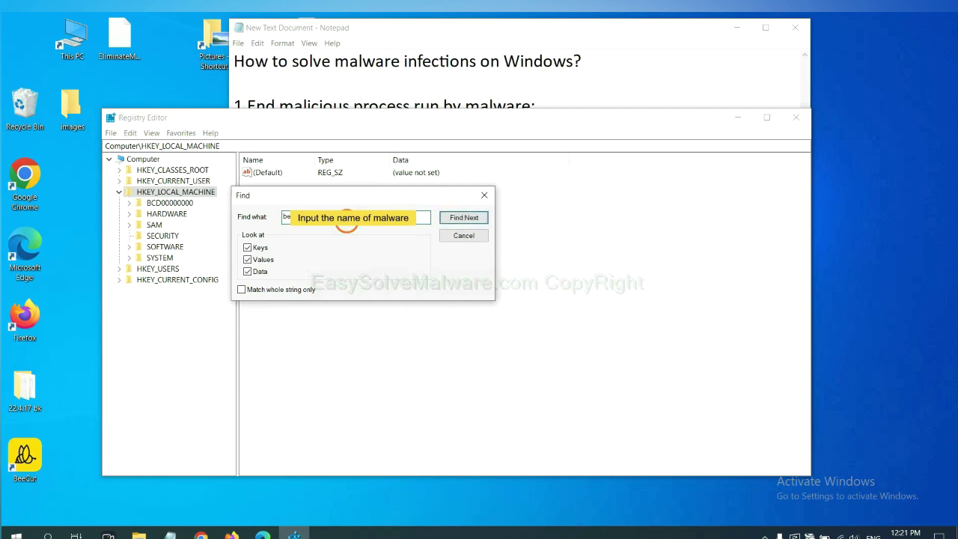
click(463, 218)
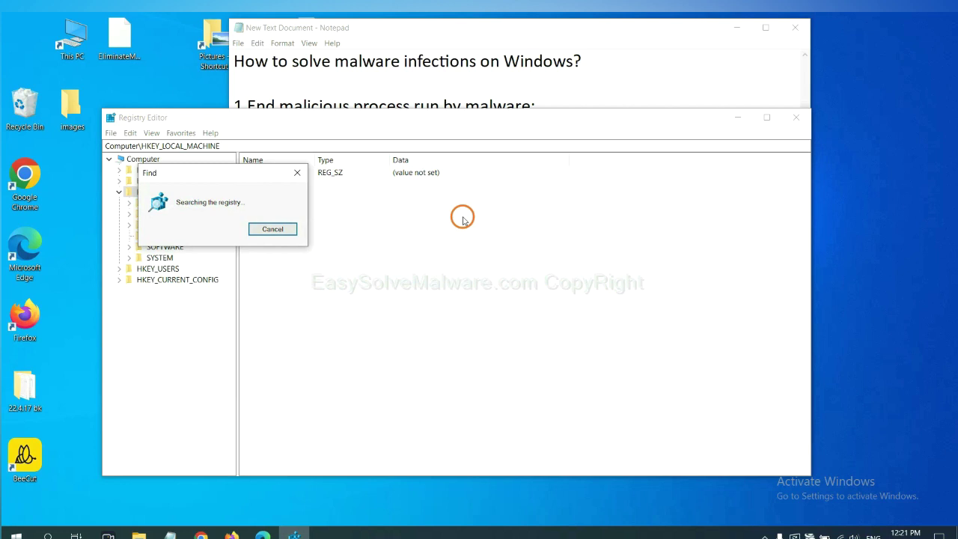
drag(232, 171, 423, 172)
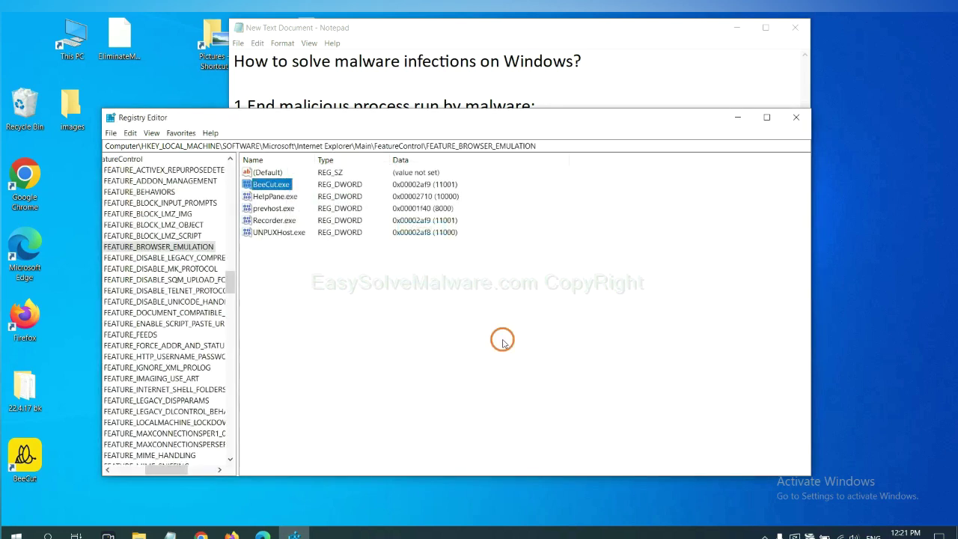
mouse_move(159, 470)
mouse_down()
mouse_move(129, 459)
mouse_move(163, 464)
mouse_up()
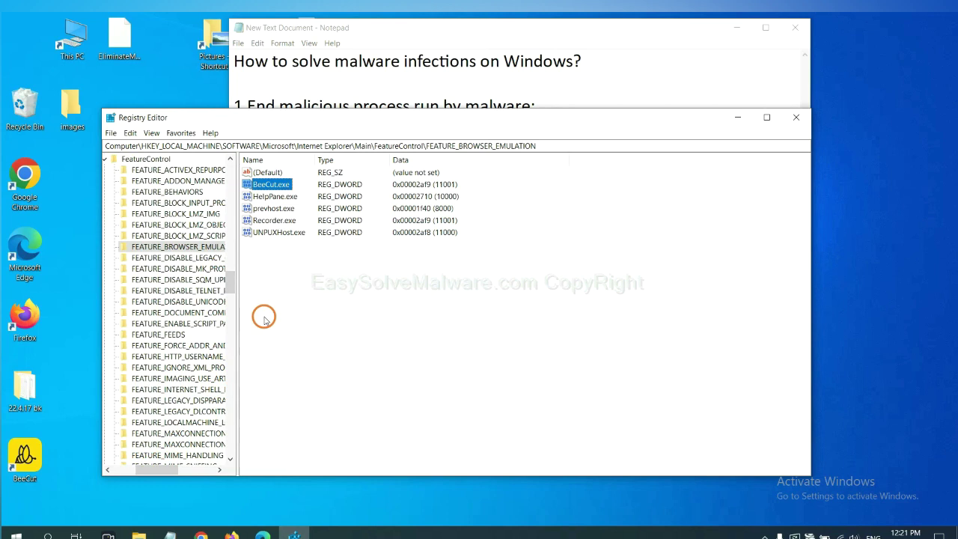
right_click(196, 247)
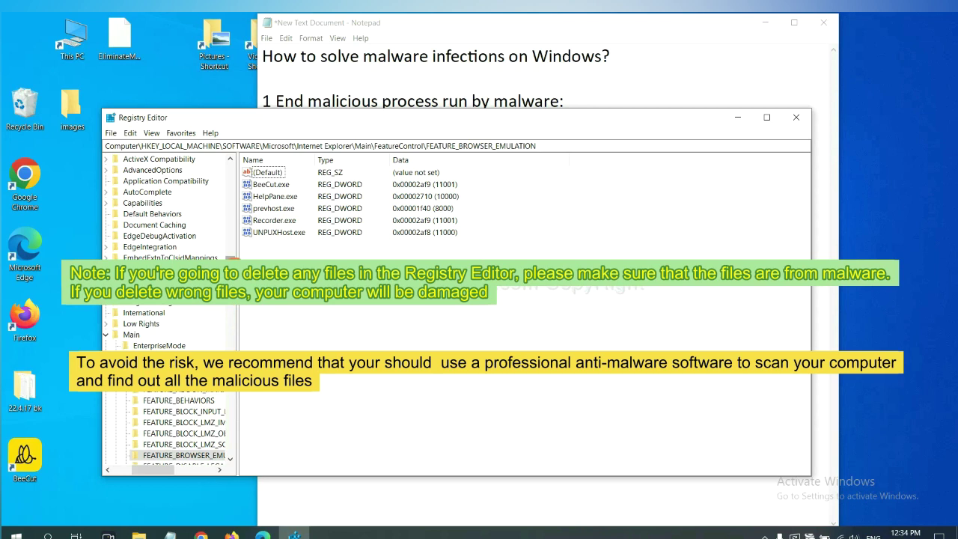
click(336, 320)
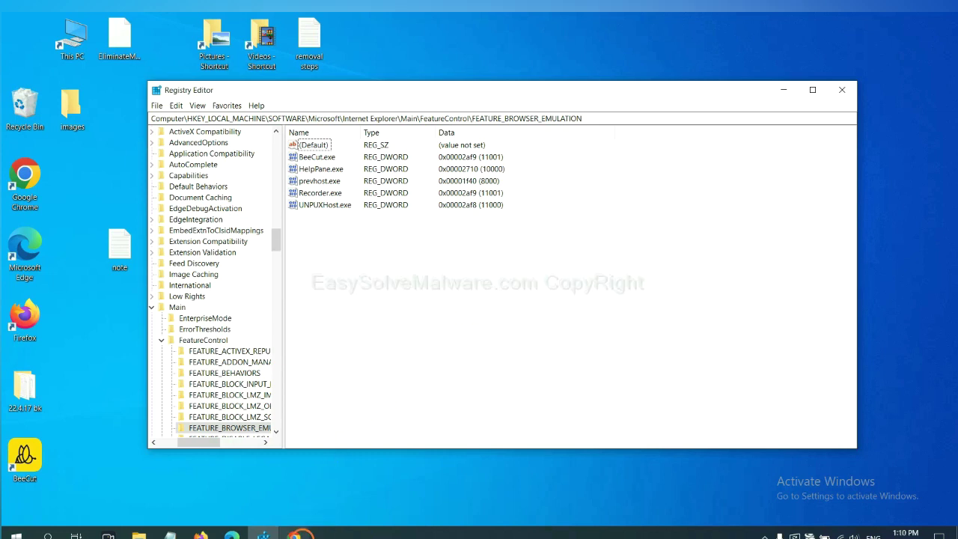
- Scroll the easysolvemalware.com removal guide in Chrome to its Quick Menu and Section A steps
click(294, 534)
scroll(695, 336, down, 1)
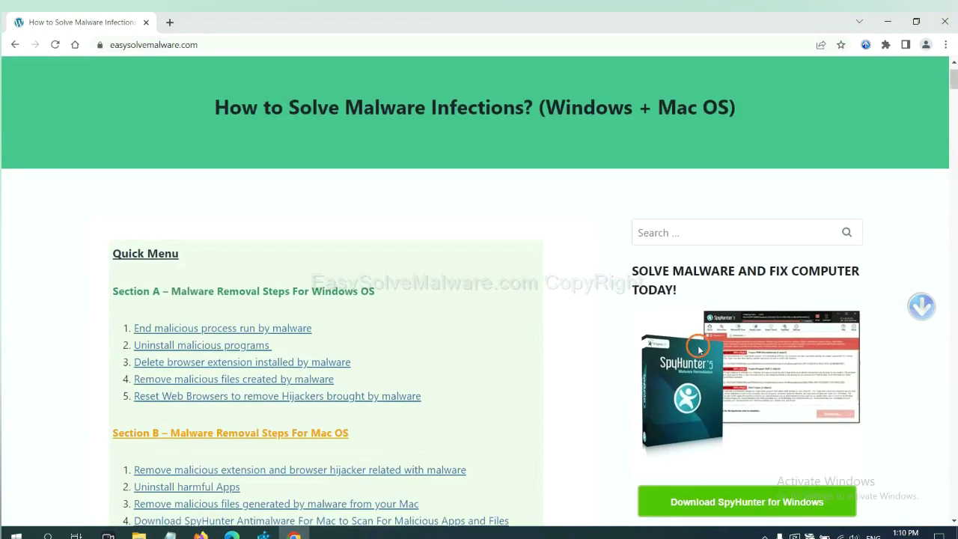
scroll(695, 363, up, 1)
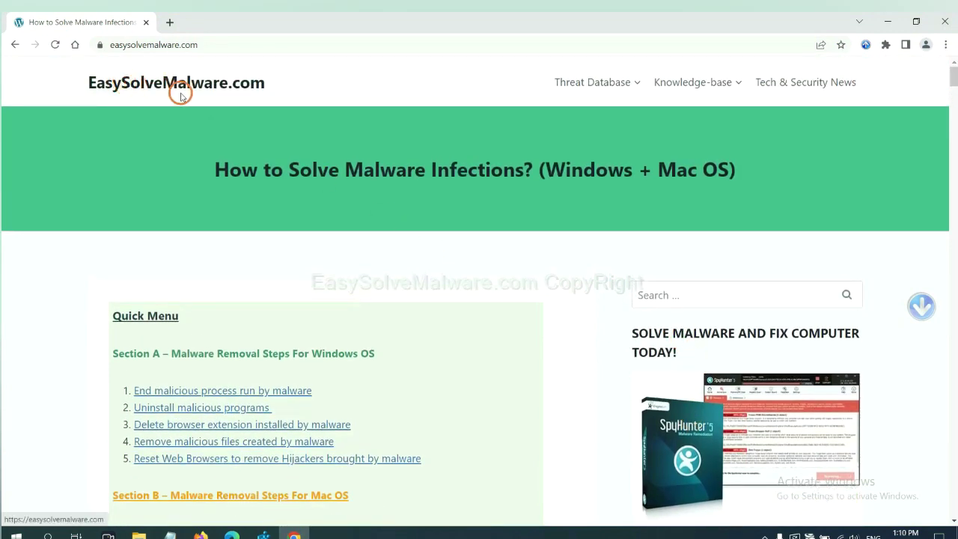
scroll(800, 384, down, 1)
scroll(800, 384, down, 1)
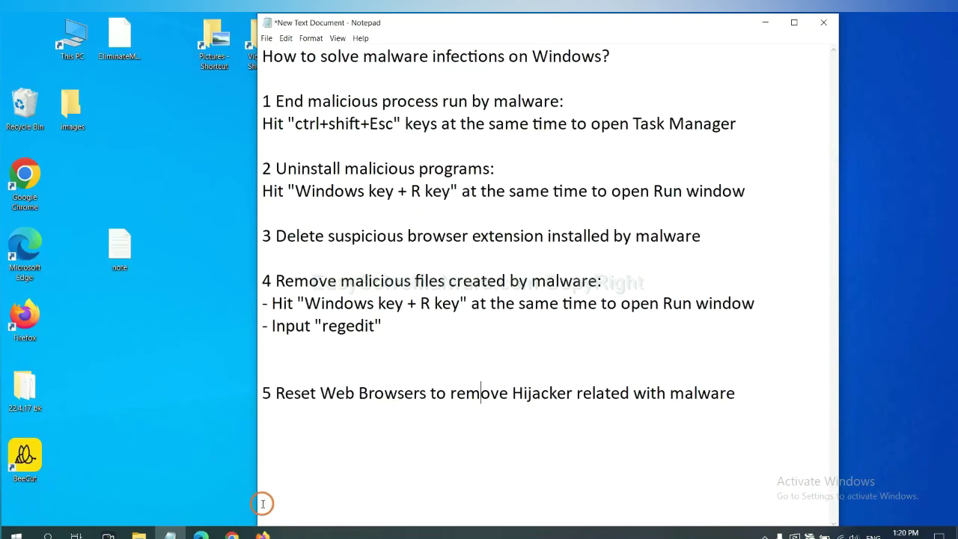
- Search Chrome settings for 'reset' and open the restore-original-defaults confirmation, then switch to Firefox
key(alt+Tab)
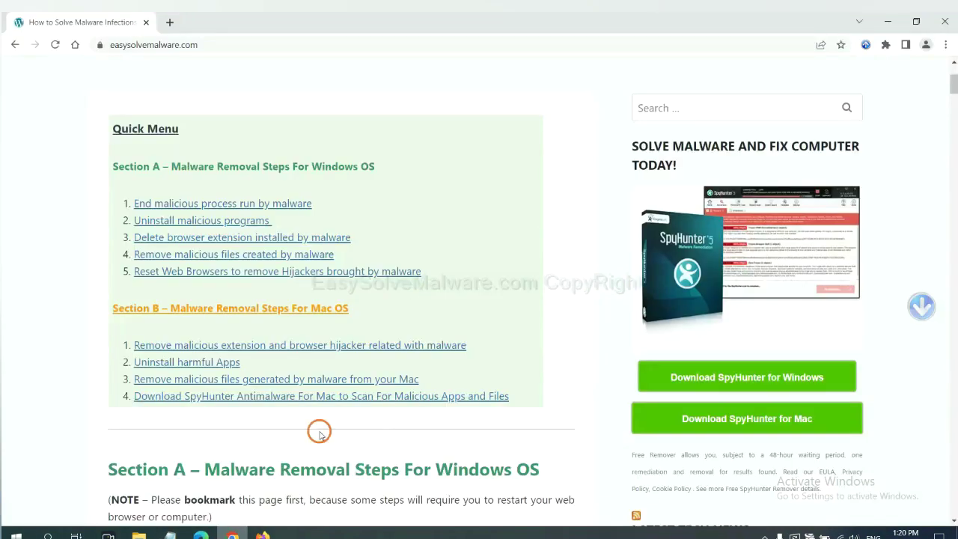
click(948, 46)
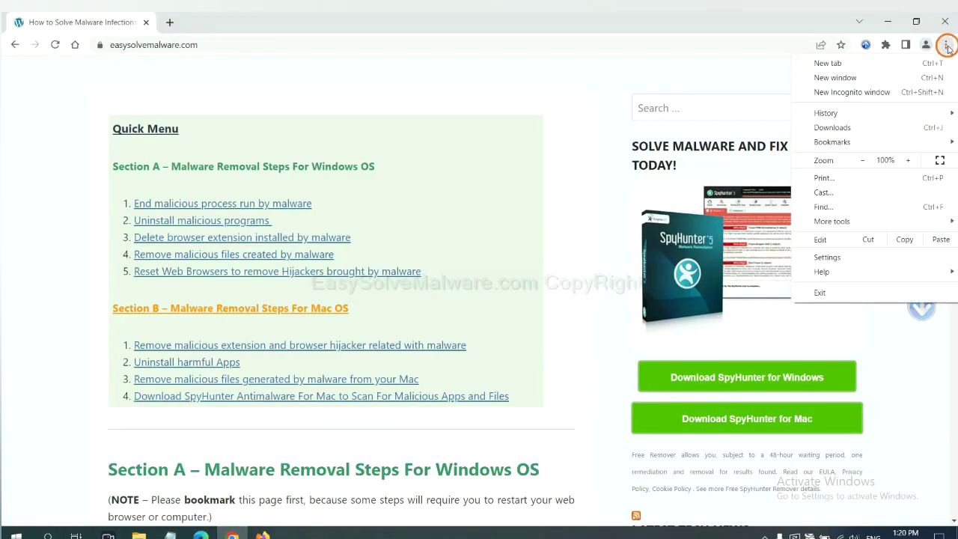
click(840, 251)
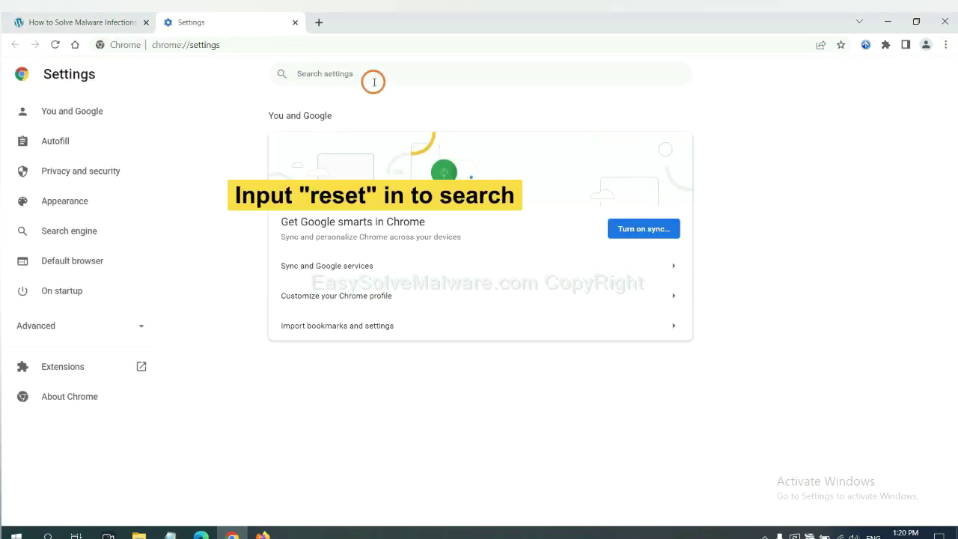
text(reset)
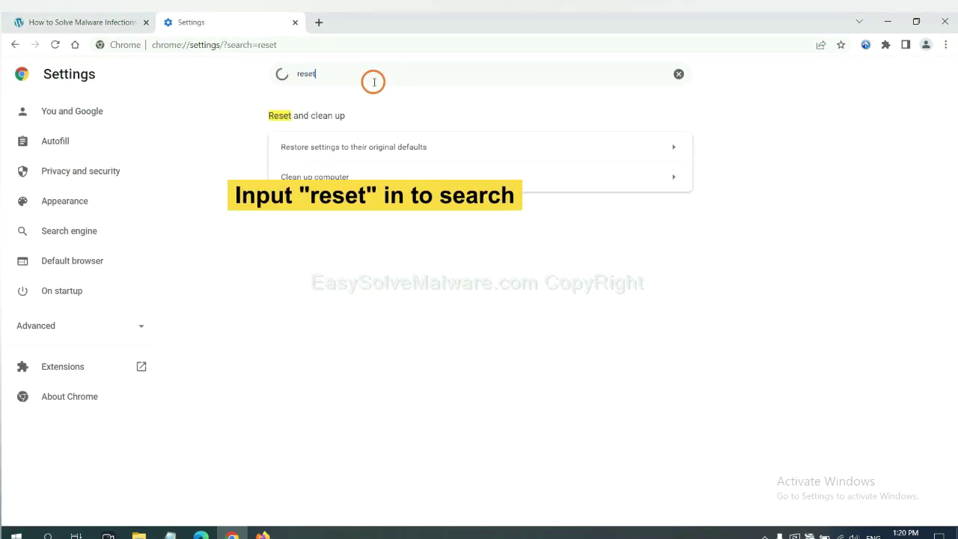
click(412, 146)
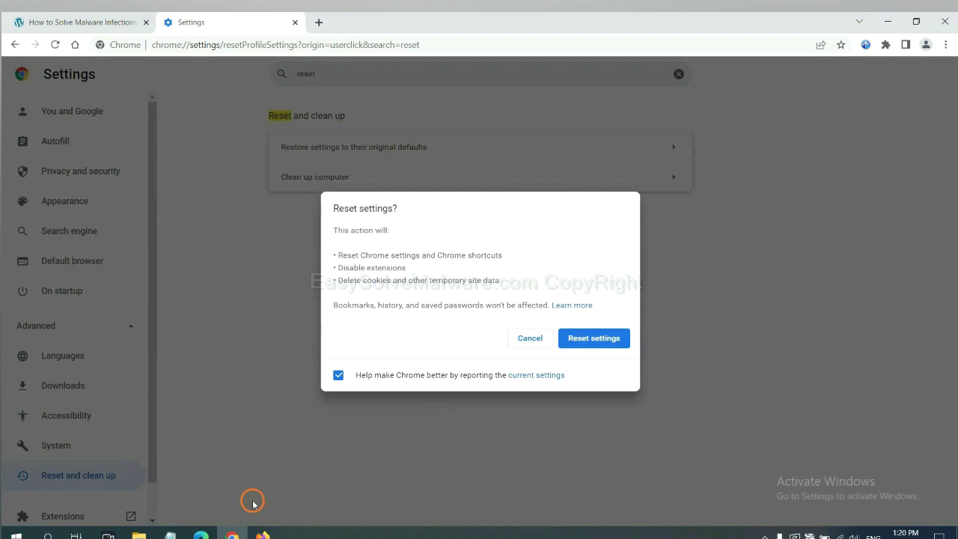
click(264, 534)
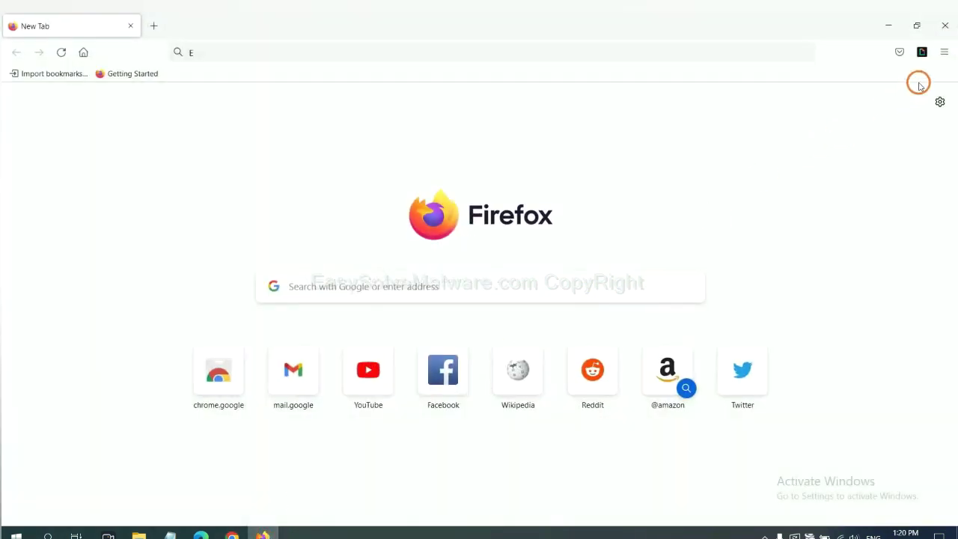
- Raise the Refresh Firefox confirmation from Troubleshooting Information, then switch to Microsoft Edge
click(944, 55)
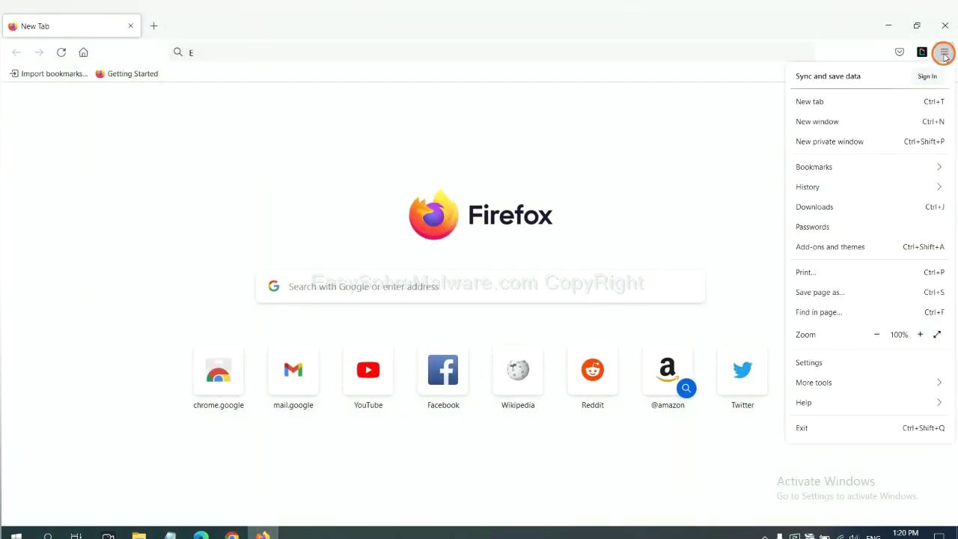
click(825, 402)
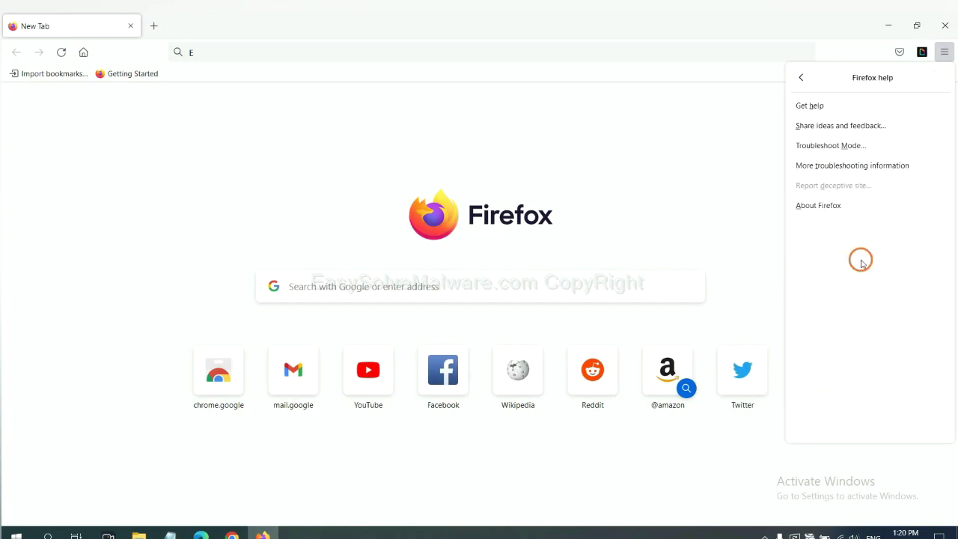
click(842, 167)
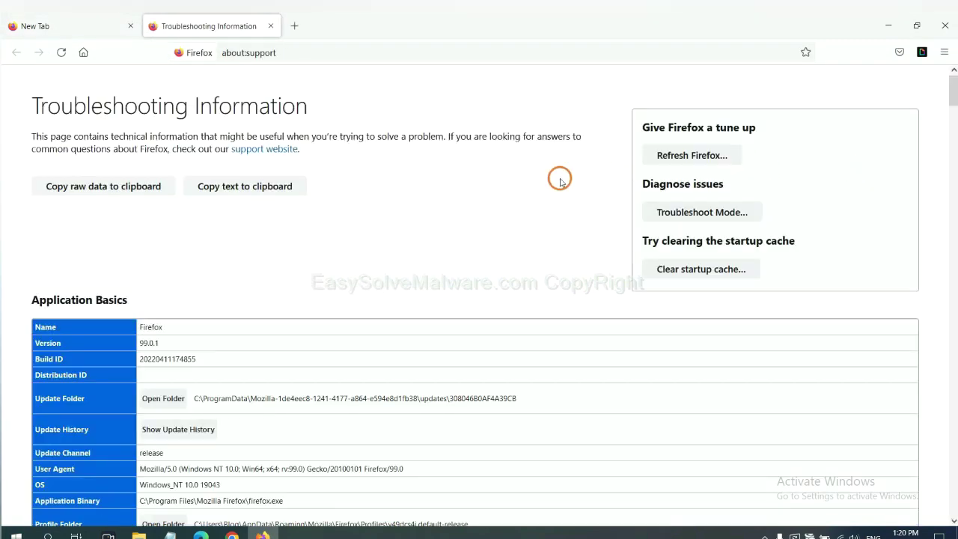
click(673, 157)
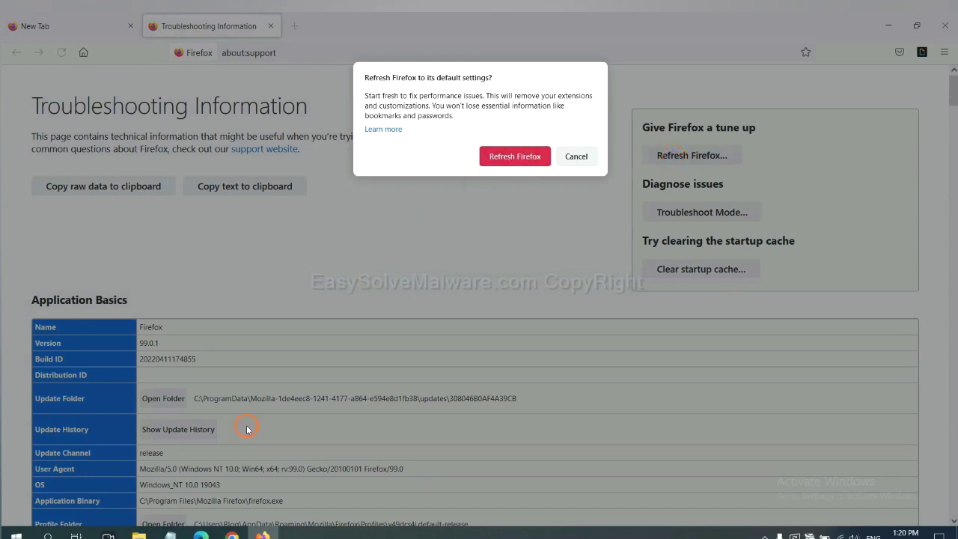
click(201, 533)
click(501, 302)
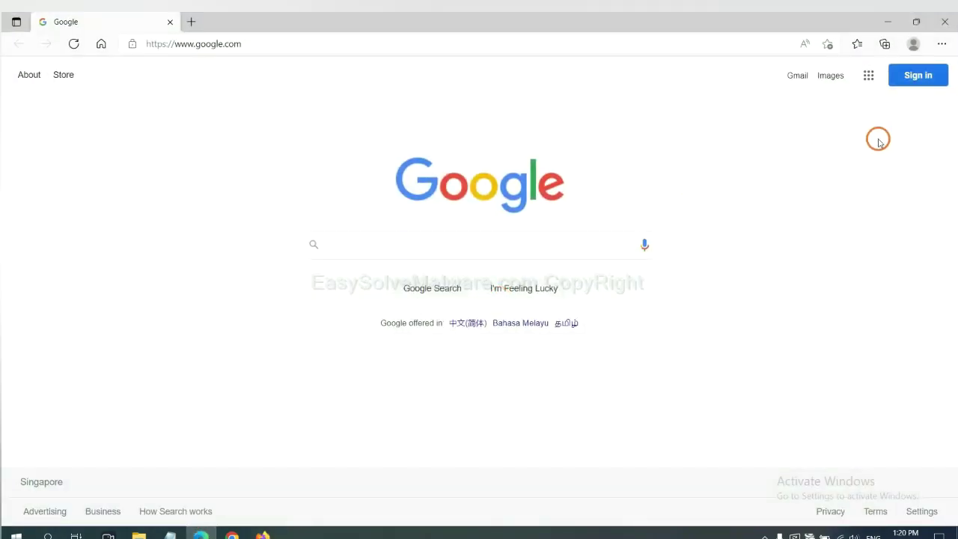
- Search Edge settings for 'reset' and open the Restore settings to their default values confirmation
click(942, 45)
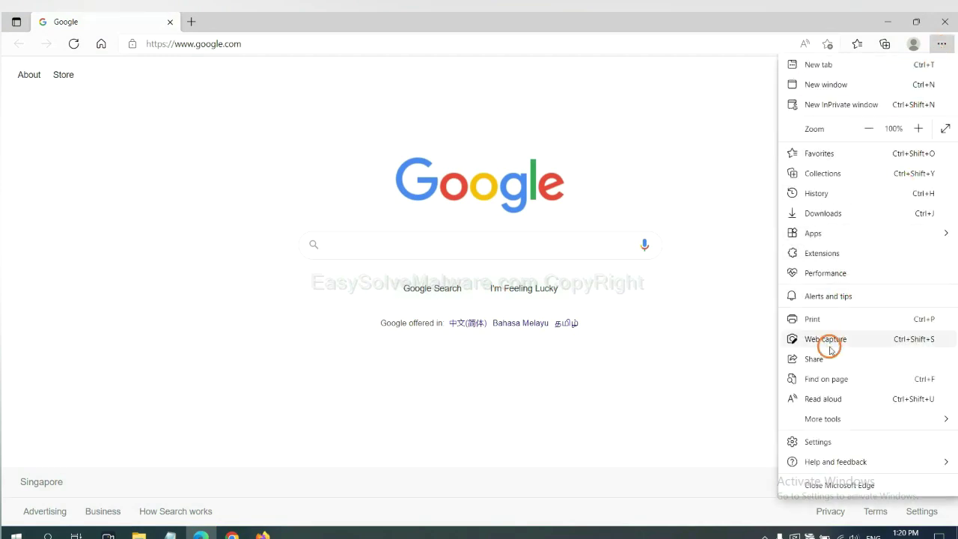
click(828, 444)
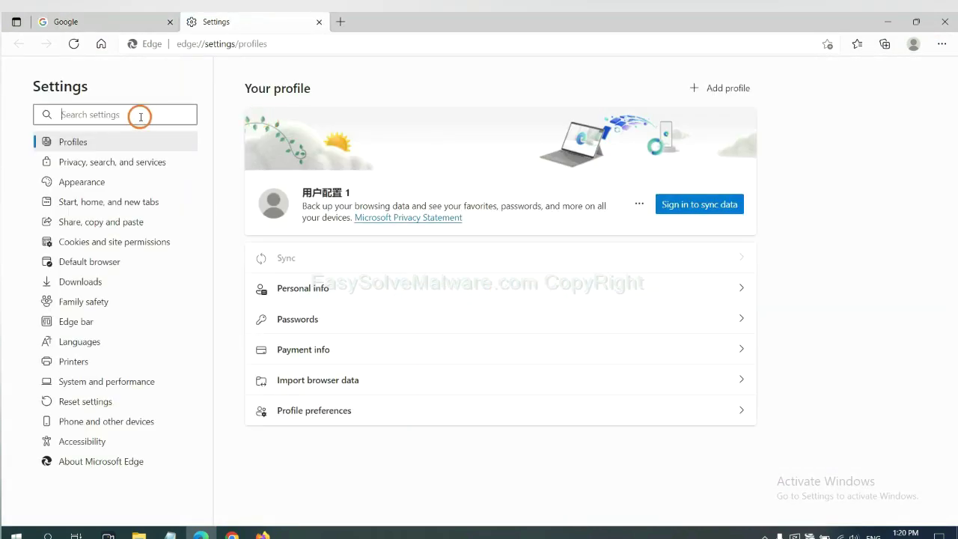
text(re)
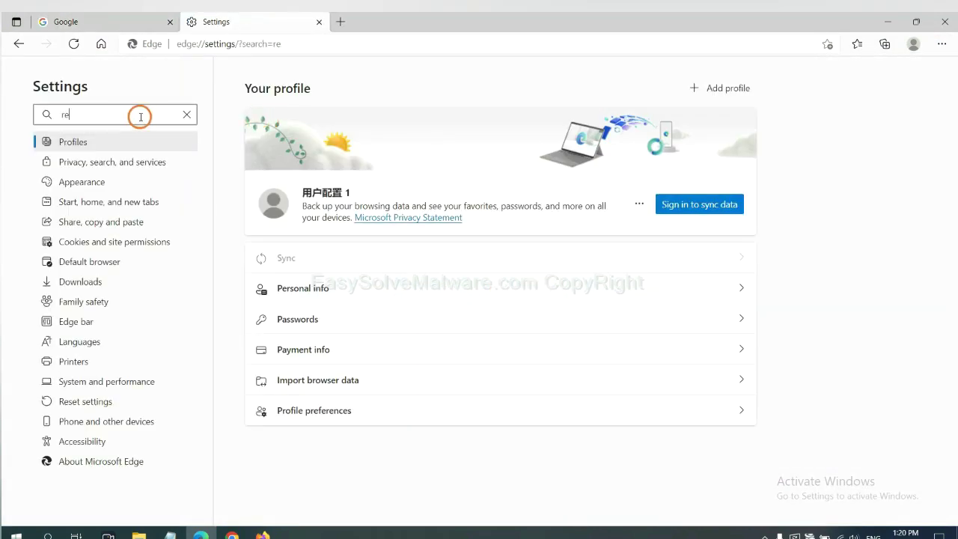
text(set)
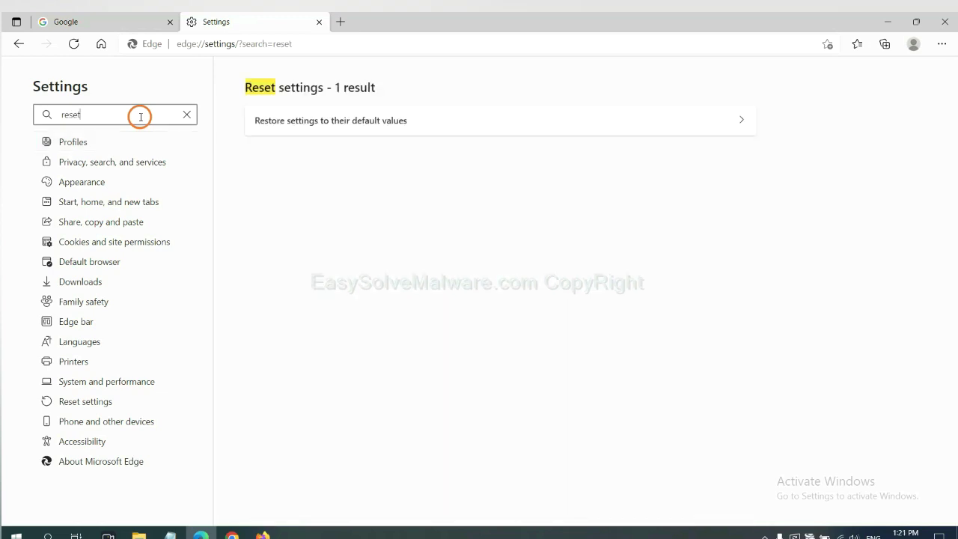
click(337, 120)
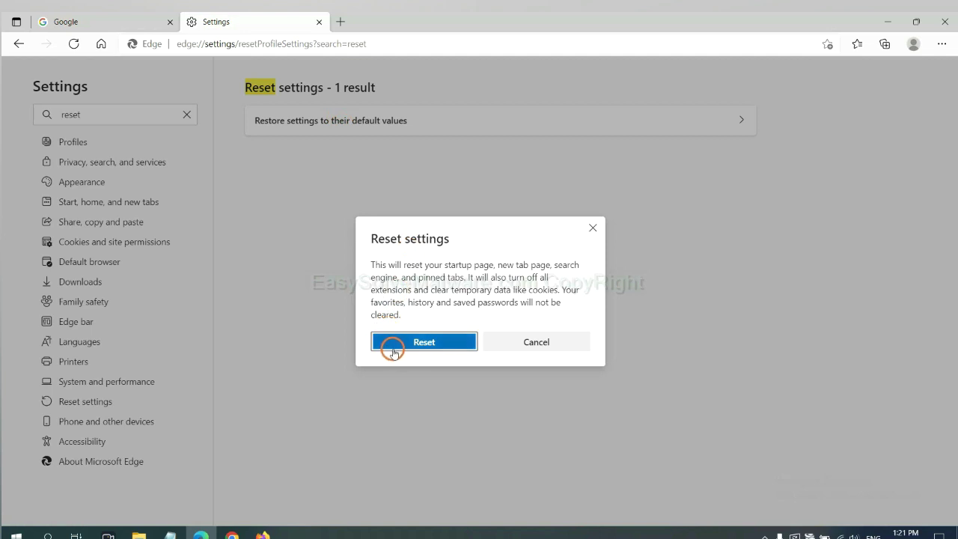